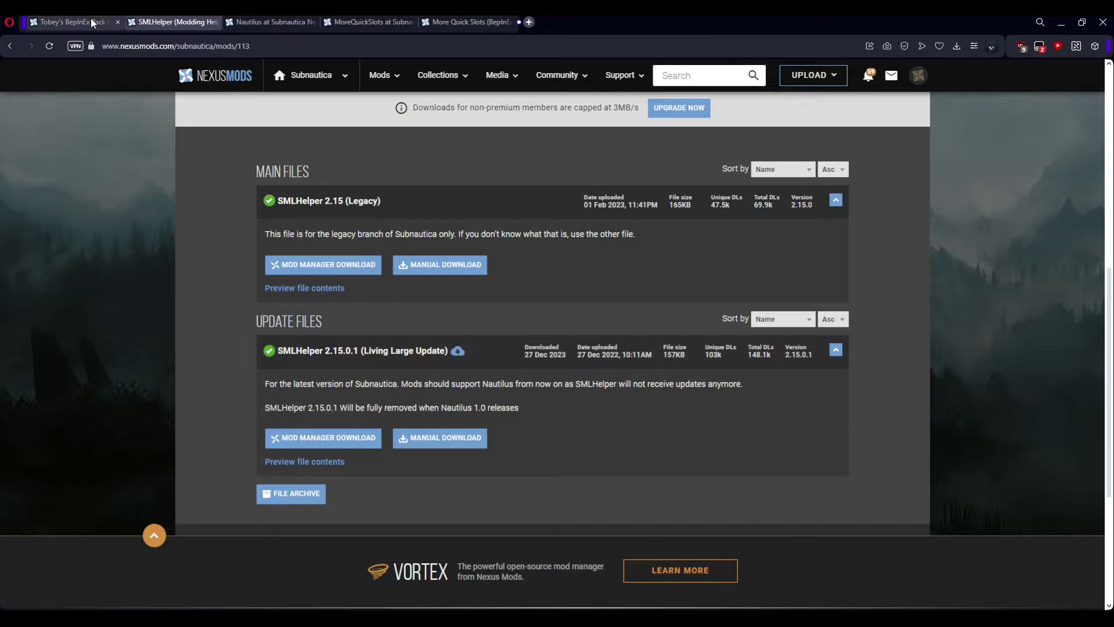
Review the Nautilus mod page, checking its requirements, available files and description
{"action": "left_click", "coordinate": [255, 22]}
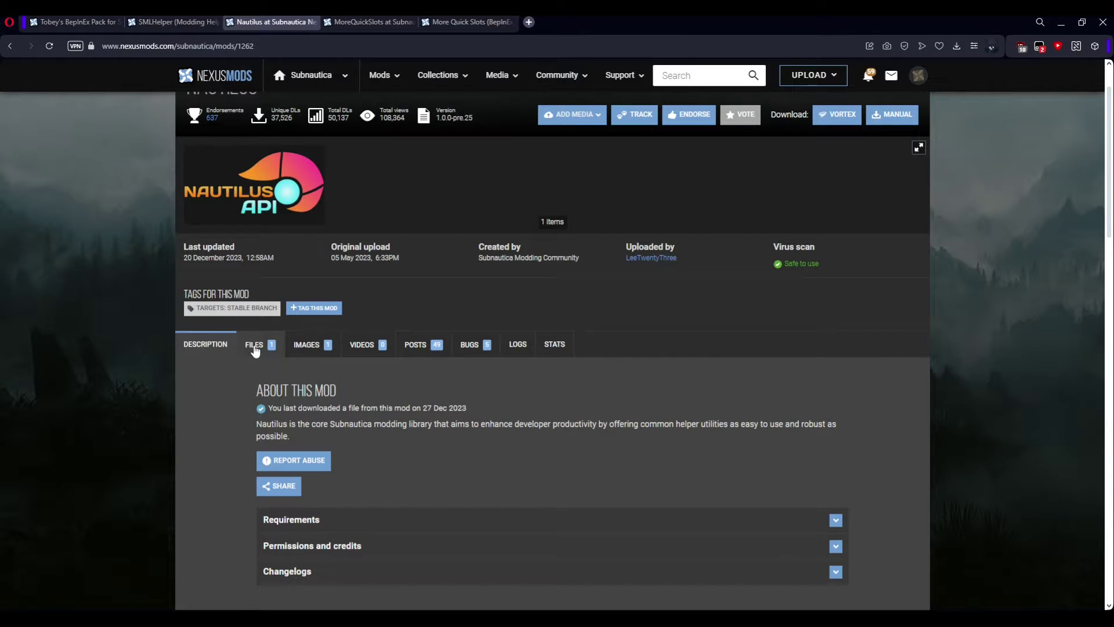
{"action": "left_click", "coordinate": [342, 518]}
{"action": "scroll", "coordinate": [398, 419], "scroll_direction": "down", "scroll_amount": 5}
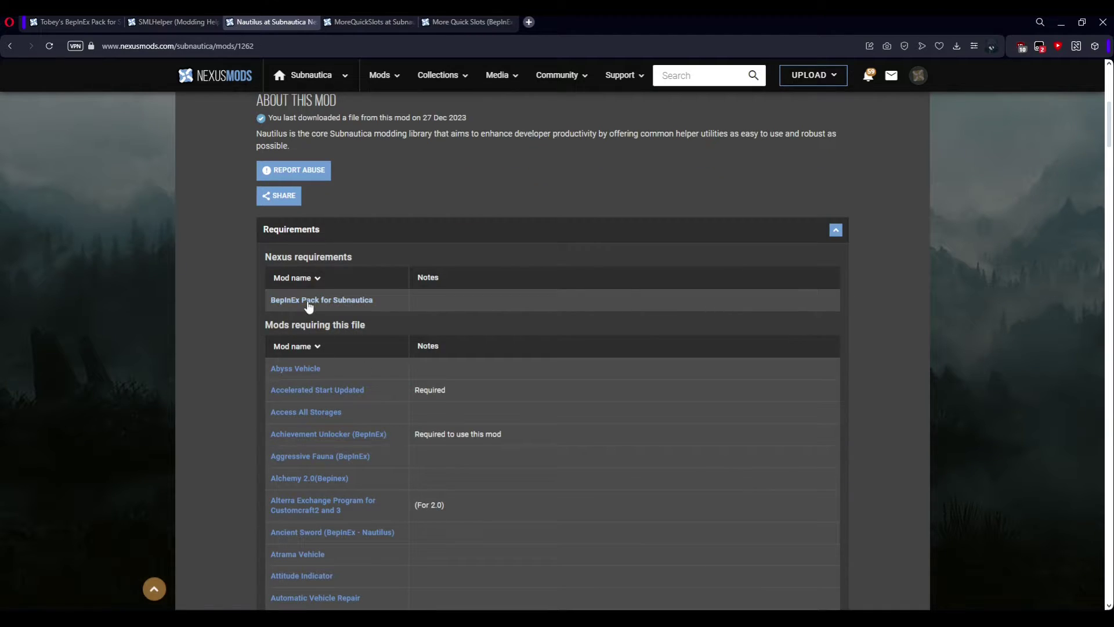
{"action": "scroll", "coordinate": [304, 294], "scroll_direction": "up", "scroll_amount": 1}
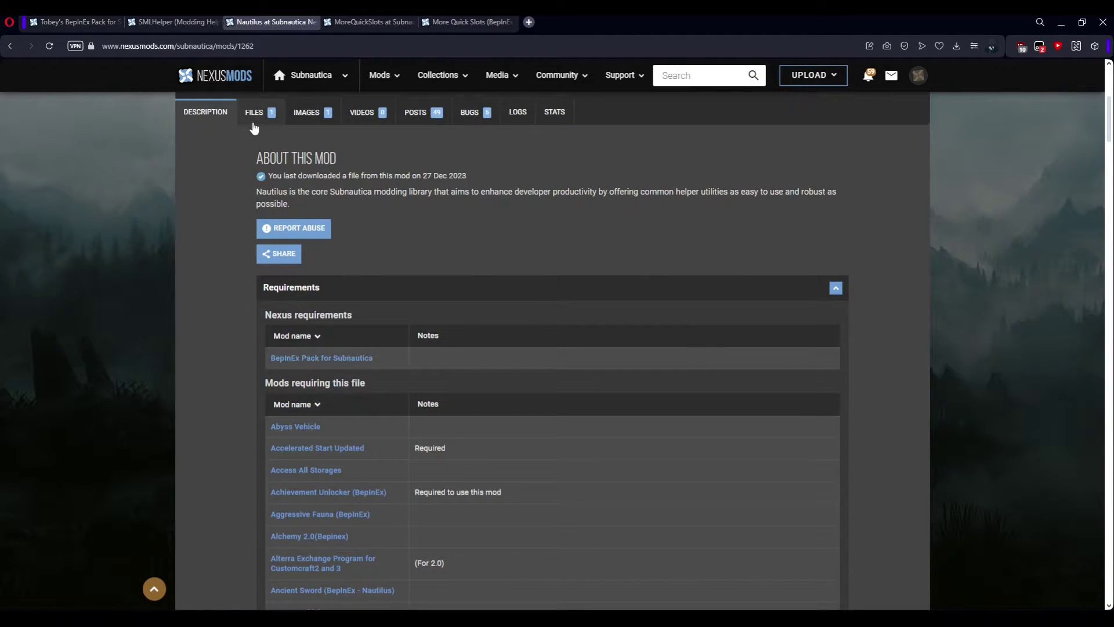
{"action": "left_click", "coordinate": [255, 112]}
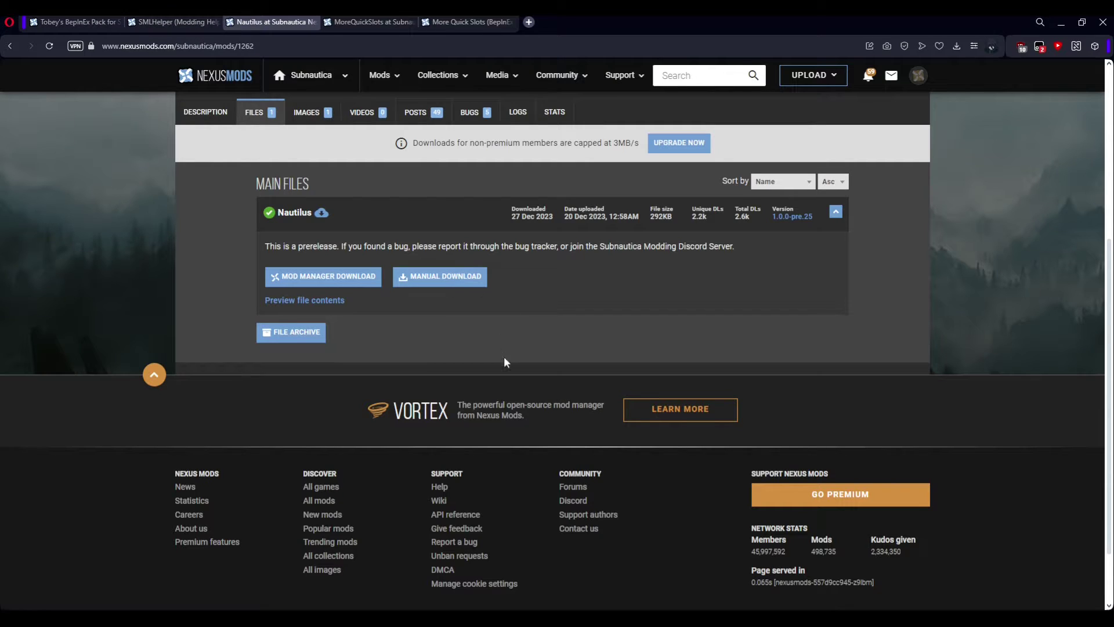
{"action": "left_click", "coordinate": [199, 114]}
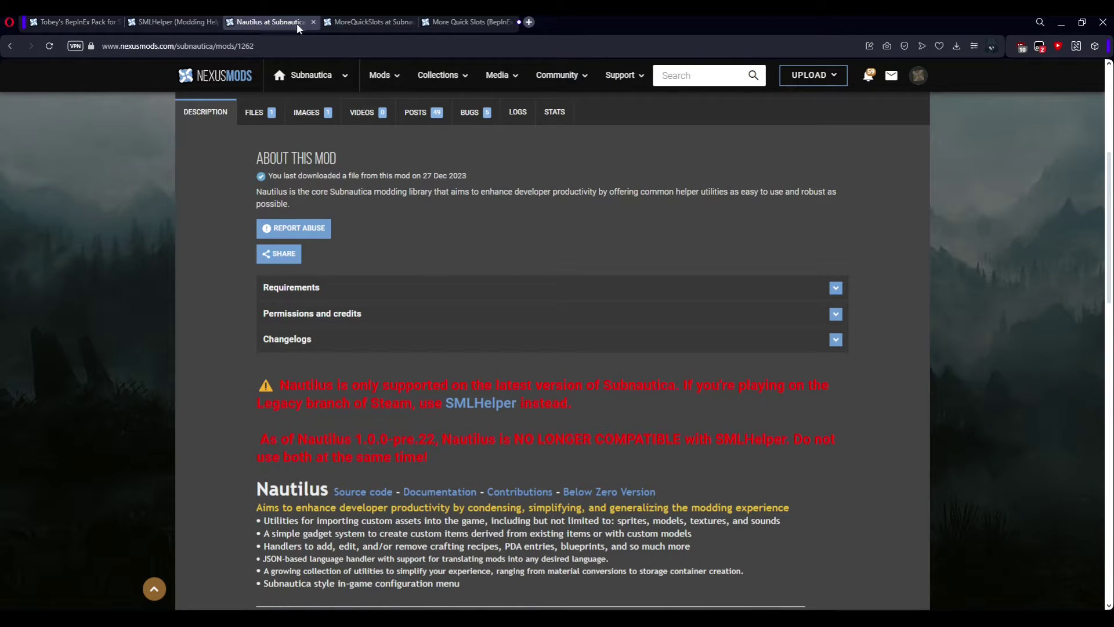
Review the MoreQuickSlots description and the downloadable files of the More Quick Slots (BepInEx) mod
{"action": "left_click", "coordinate": [374, 22]}
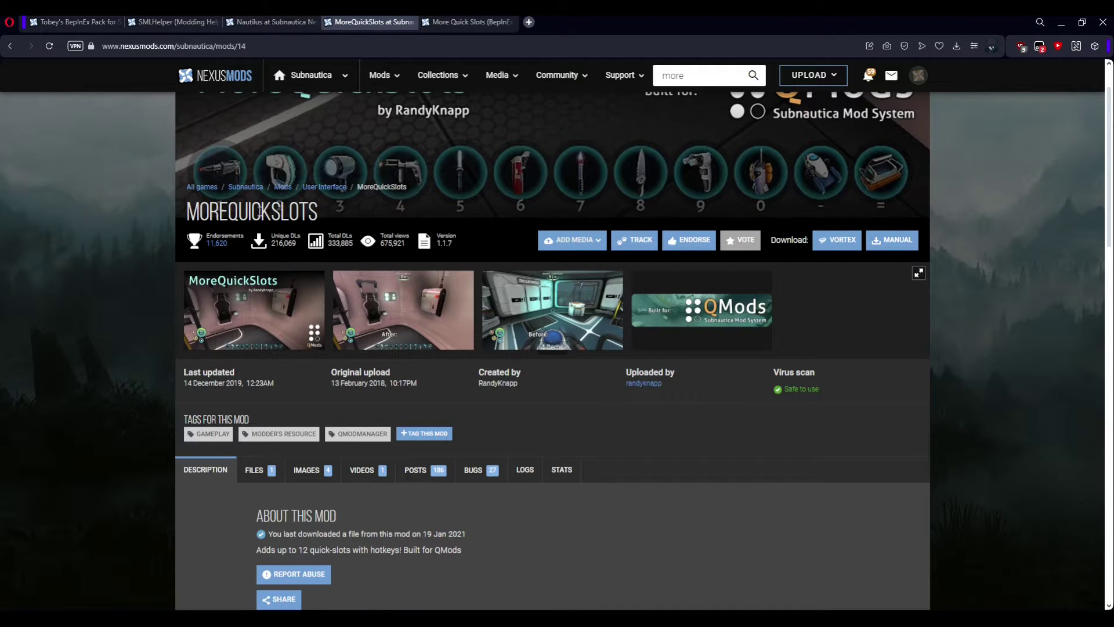
{"action": "scroll", "coordinate": [311, 376], "scroll_direction": "down", "scroll_amount": 9}
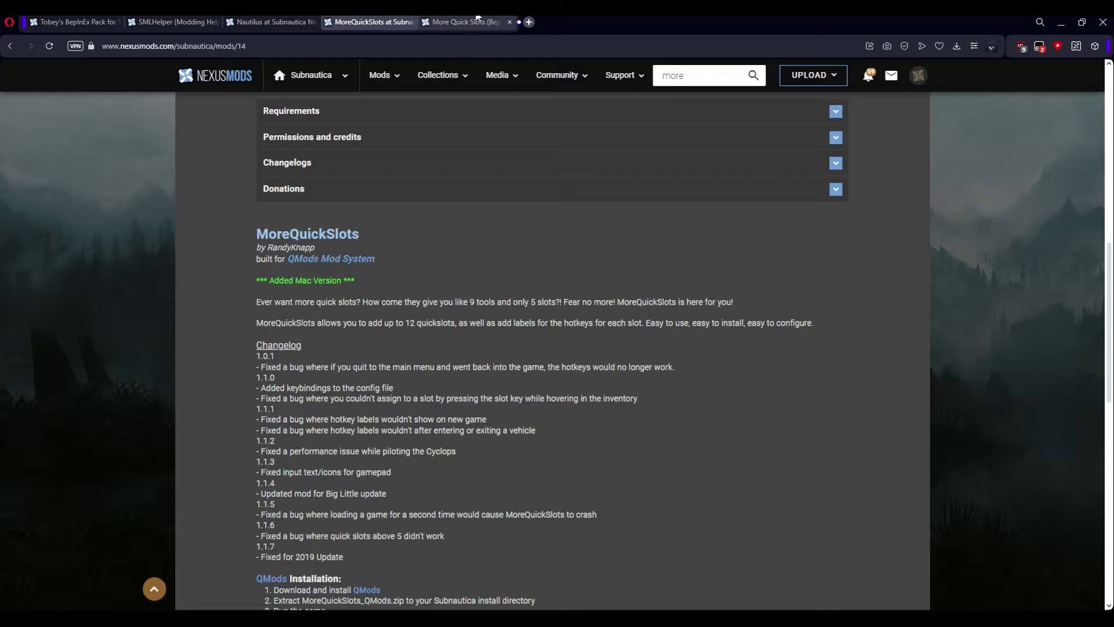
{"action": "left_click", "coordinate": [457, 22]}
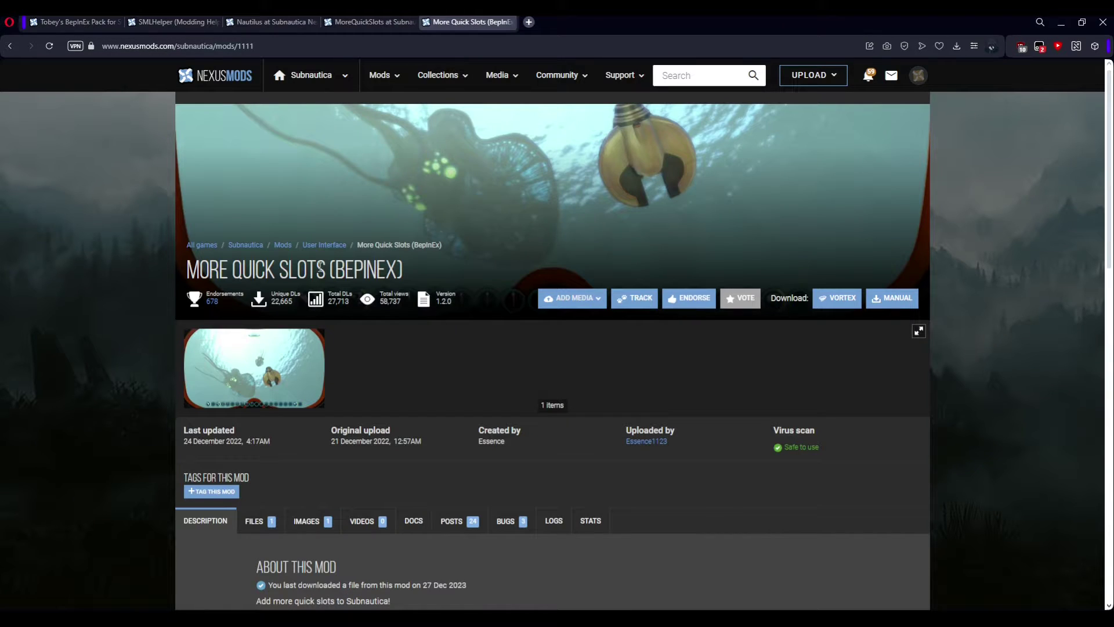
{"action": "left_click_drag", "start_coordinate": [336, 269], "coordinate": [400, 273]}
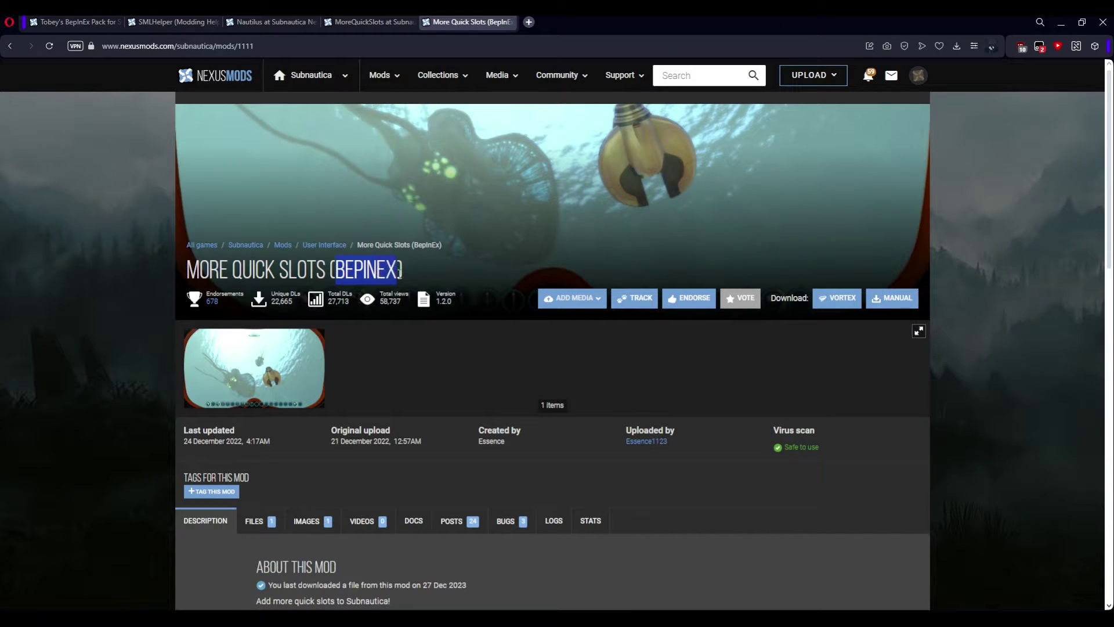
{"action": "left_click", "coordinate": [372, 462]}
{"action": "scroll", "coordinate": [369, 461], "scroll_direction": "down", "scroll_amount": 4}
{"action": "left_click", "coordinate": [273, 284]}
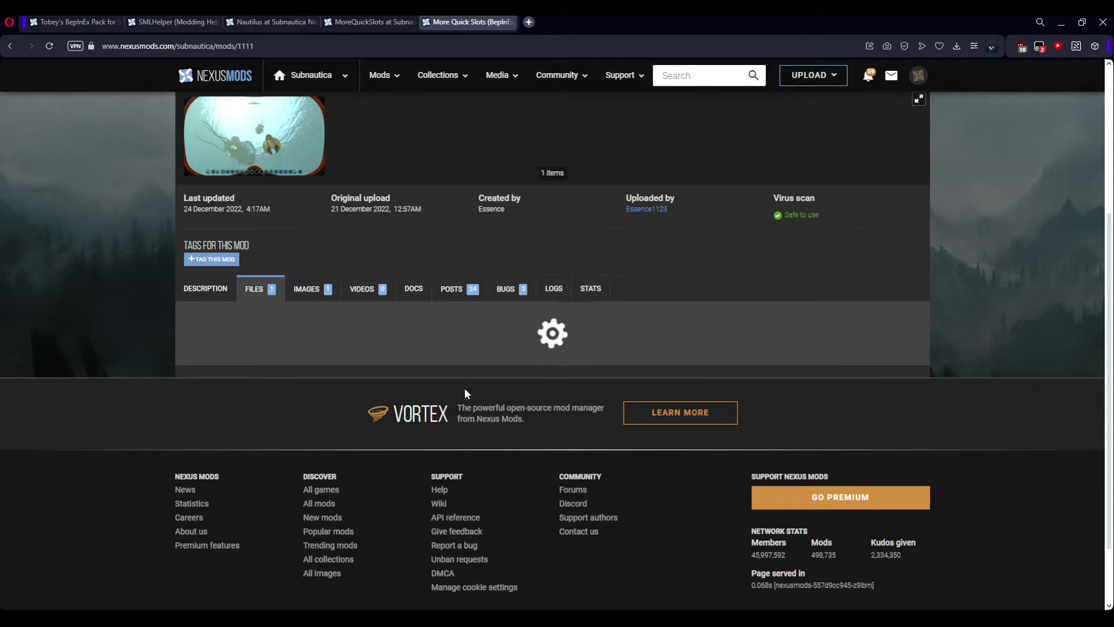
{"action": "scroll", "coordinate": [535, 403], "scroll_direction": "down", "scroll_amount": 2}
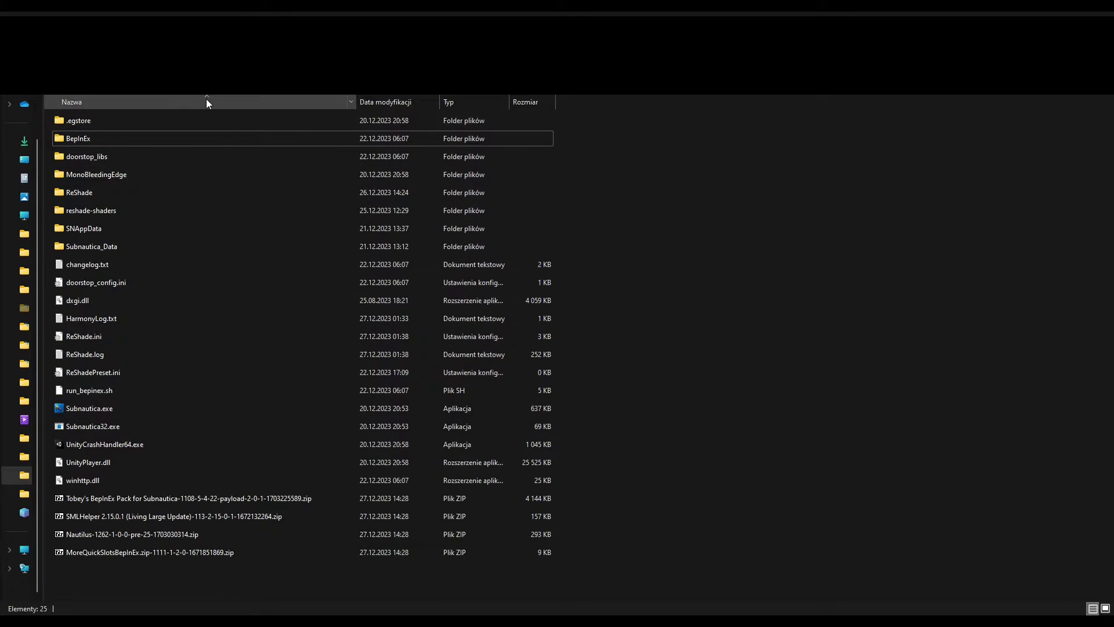
In the Subnautica game folder in File Explorer, open the Tobey's BepInEx Pack archive and highlight all its contents
{"action": "double_click", "coordinate": [131, 499]}
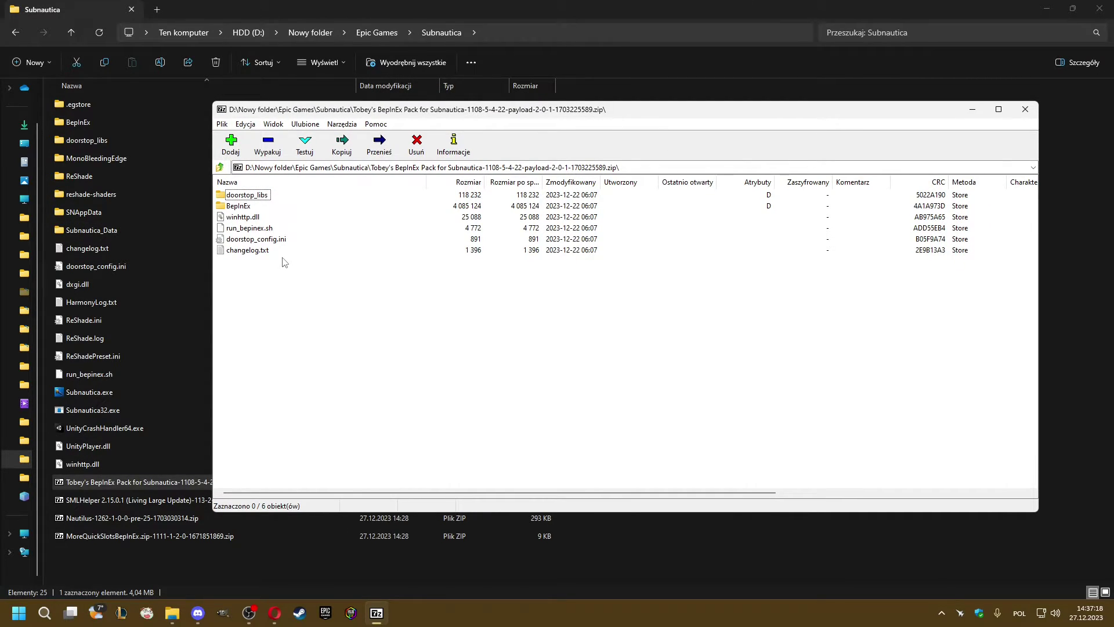
{"action": "key", "text": "ctrl+a"}
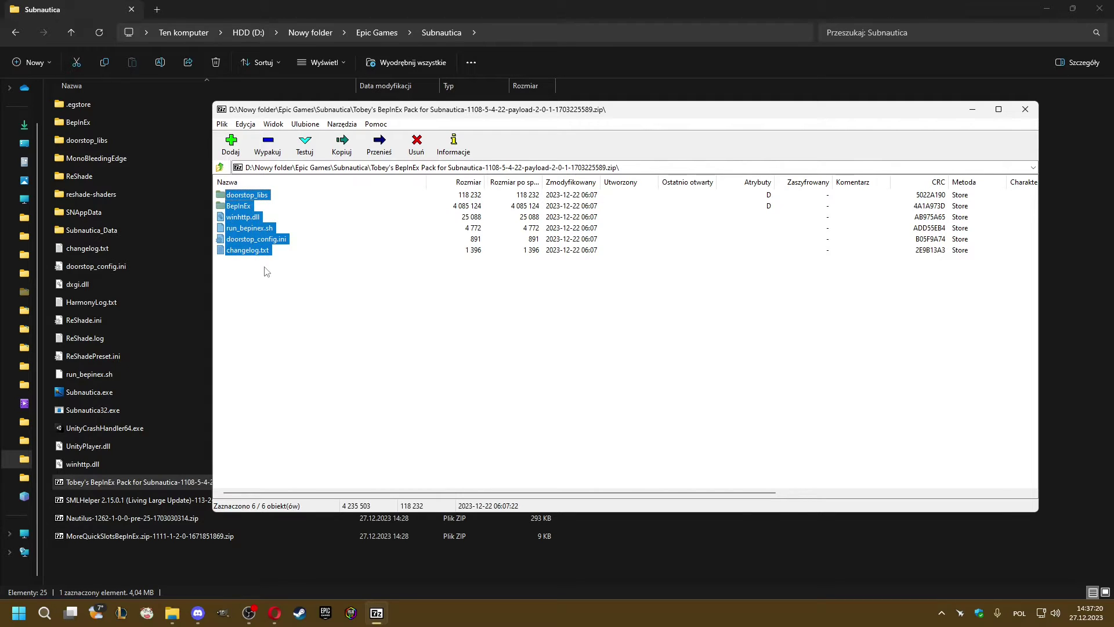
{"action": "left_click", "coordinate": [266, 272]}
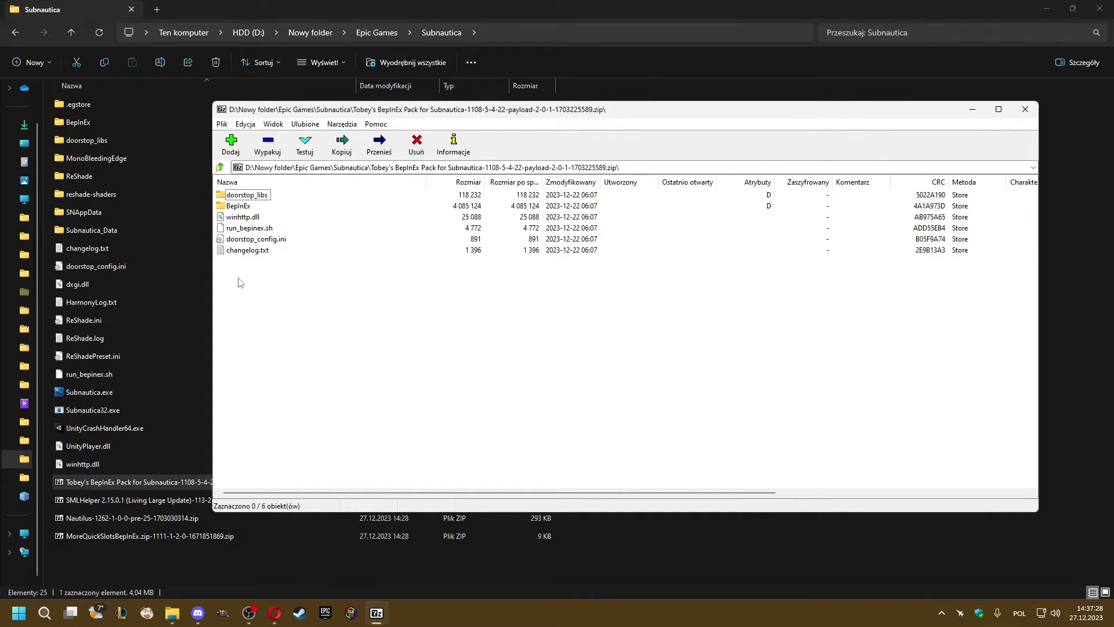
Inspect the BepInEx folder and the loose root files inside the BepInEx Pack archive, and close the archive
{"action": "double_click", "coordinate": [240, 206]}
{"action": "double_click", "coordinate": [244, 196]}
{"action": "double_click", "coordinate": [238, 194]}
{"action": "double_click", "coordinate": [238, 195]}
{"action": "left_click", "coordinate": [220, 168]}
{"action": "left_click", "coordinate": [220, 168]}
{"action": "left_click", "coordinate": [219, 168]}
{"action": "left_click", "coordinate": [219, 169]}
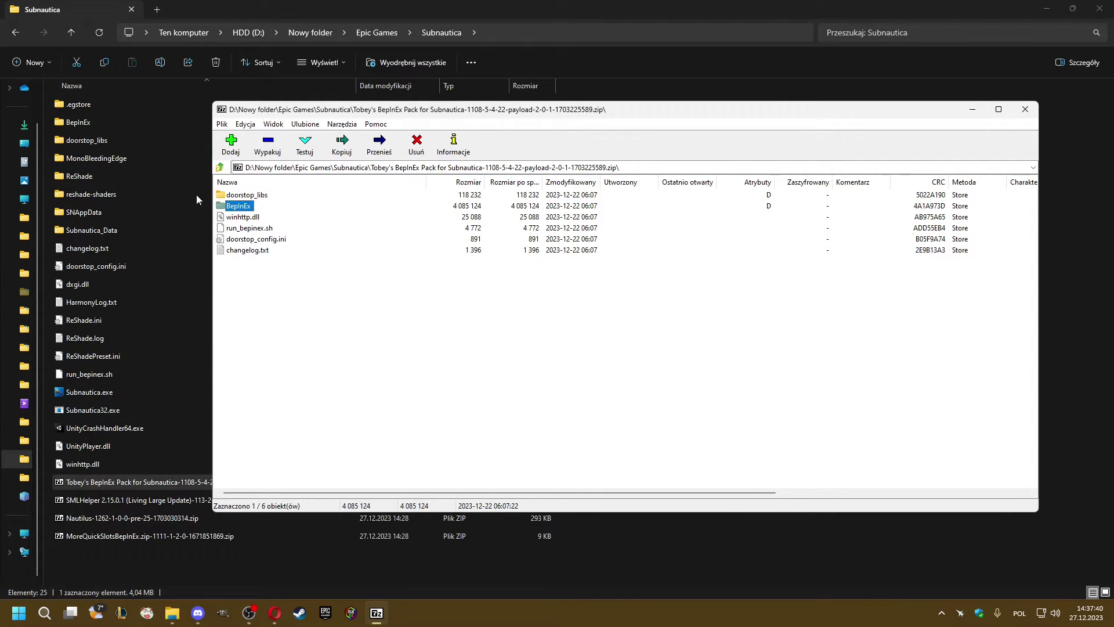
{"action": "left_click_drag", "start_coordinate": [246, 277], "coordinate": [253, 214]}
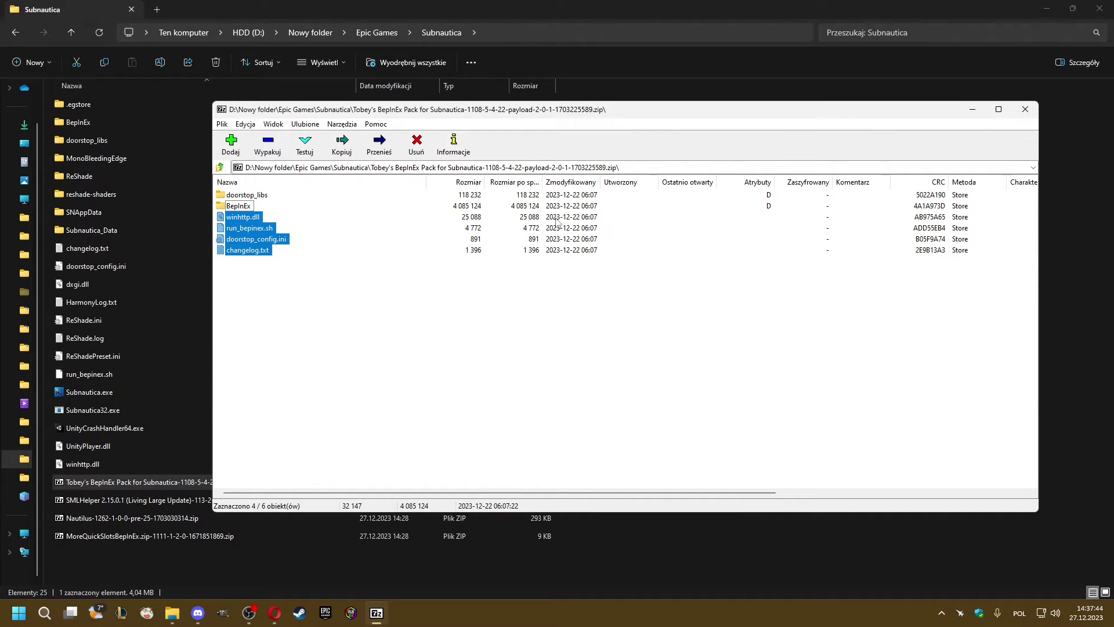
{"action": "left_click", "coordinate": [1025, 109]}
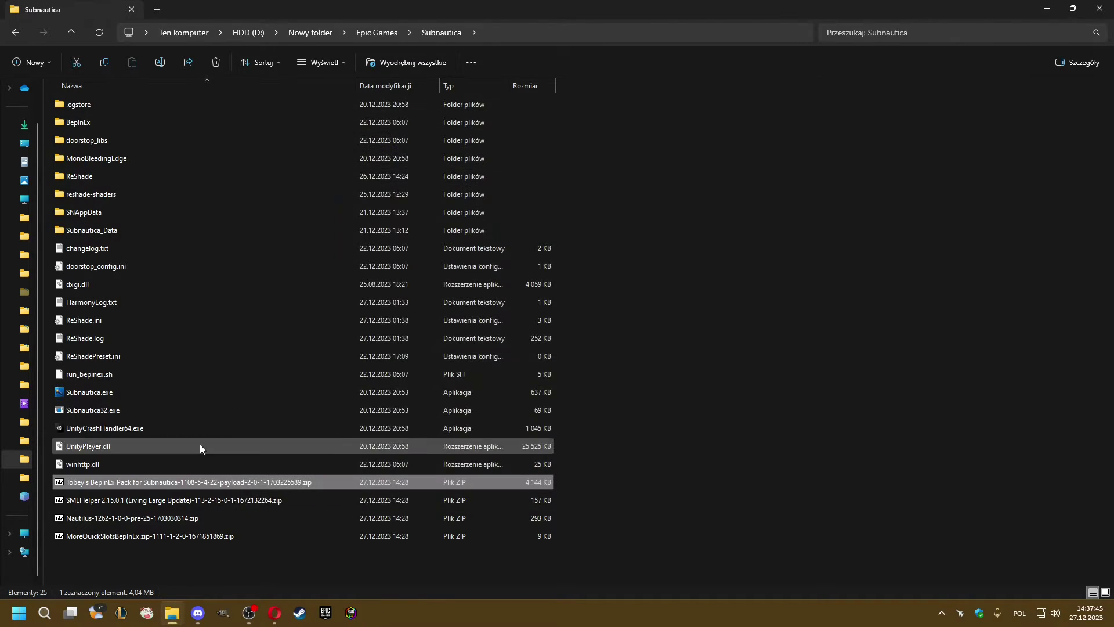
Open the SMLHelper 2.15.0.1 archive and select the Modding Helper folder inside its plugins folder
{"action": "double_click", "coordinate": [133, 499]}
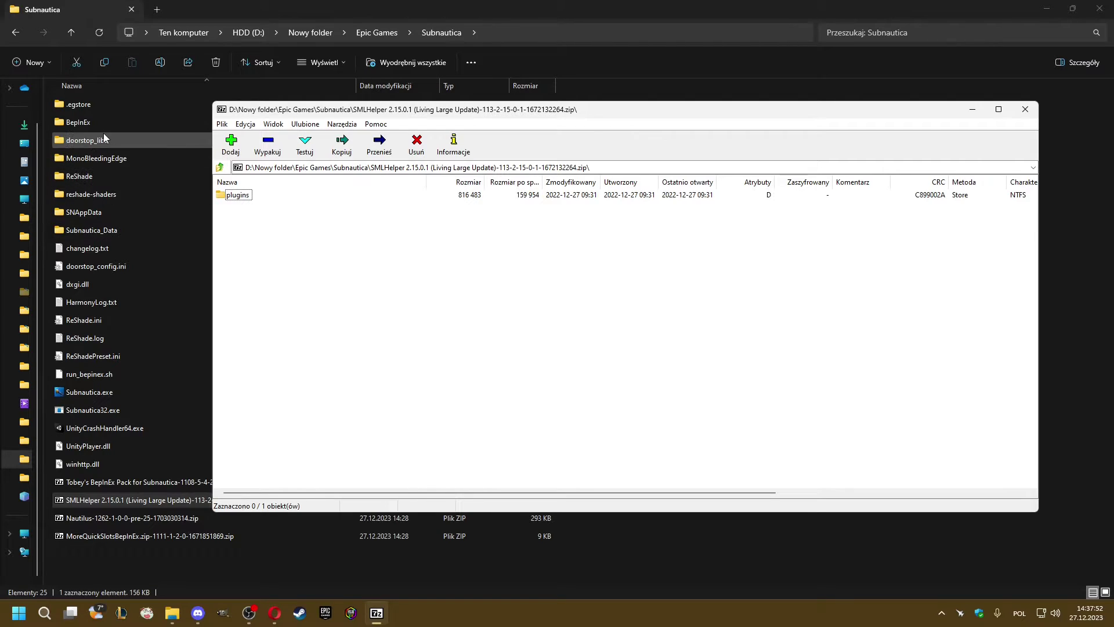
{"action": "double_click", "coordinate": [238, 196]}
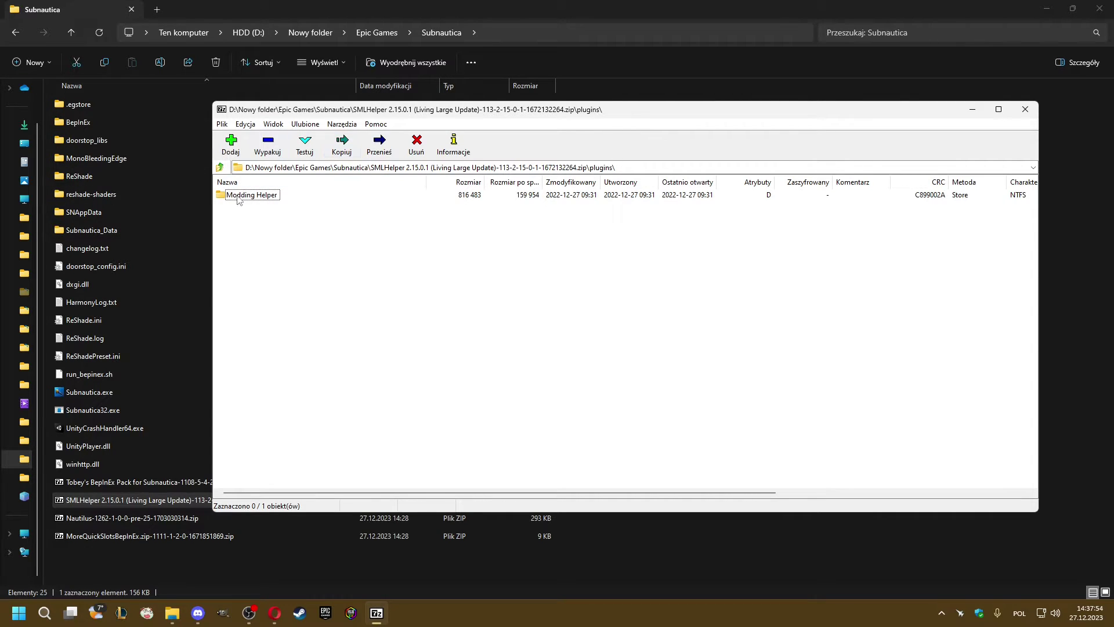
{"action": "left_click", "coordinate": [238, 199]}
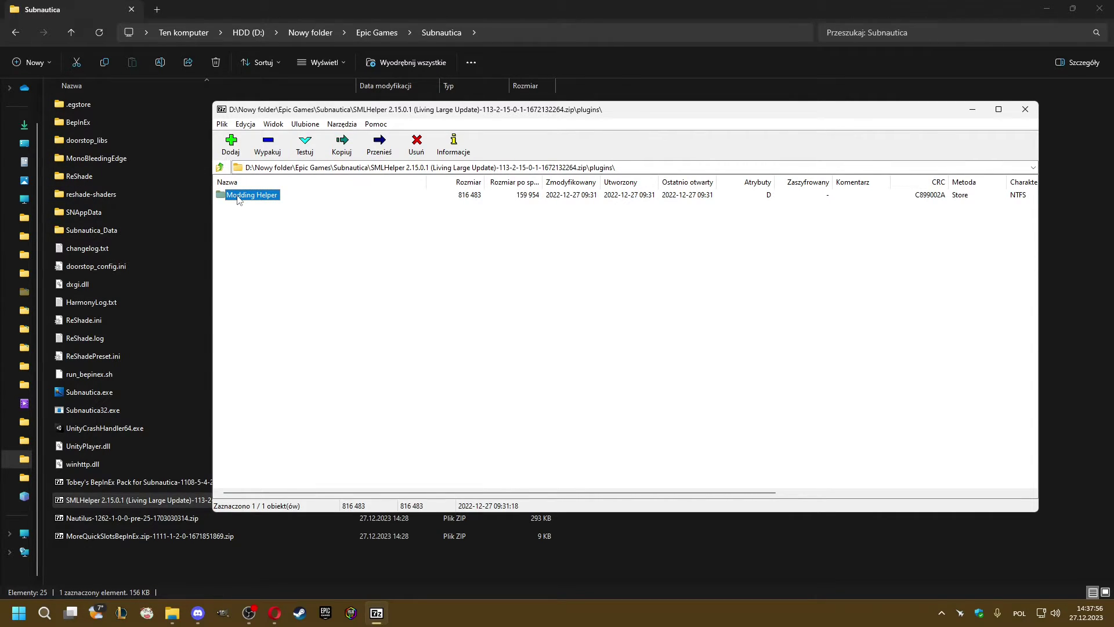
Show the game's BepInEx plugins folder beside the SMLHelper archive and browse its installed mod folders for Modding Helper
{"action": "double_click", "coordinate": [94, 124]}
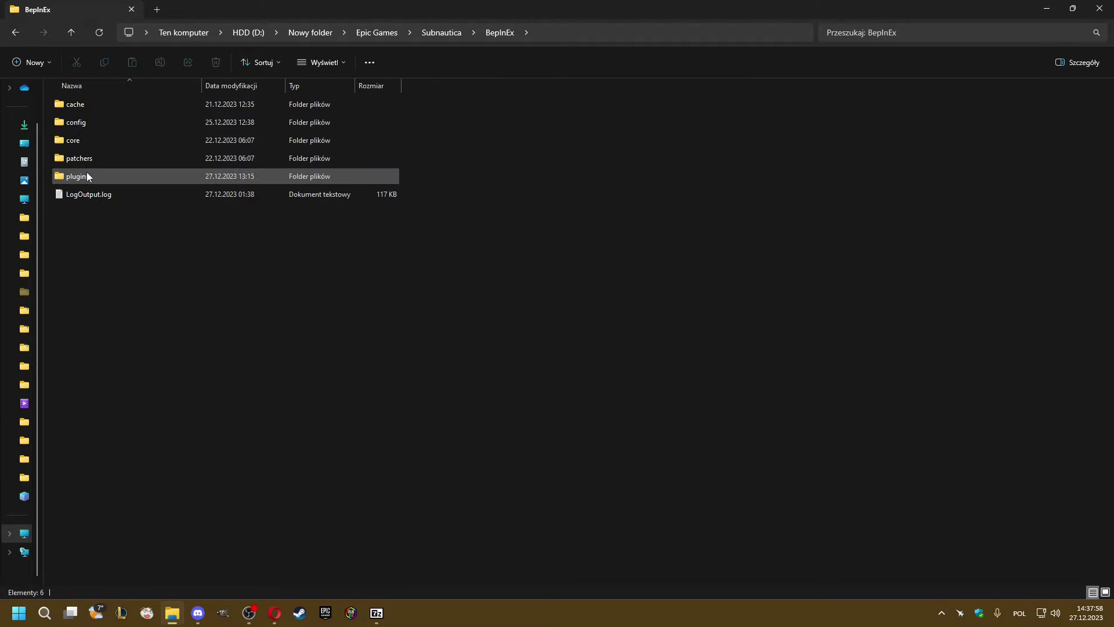
{"action": "double_click", "coordinate": [87, 176]}
{"action": "left_click", "coordinate": [376, 613]}
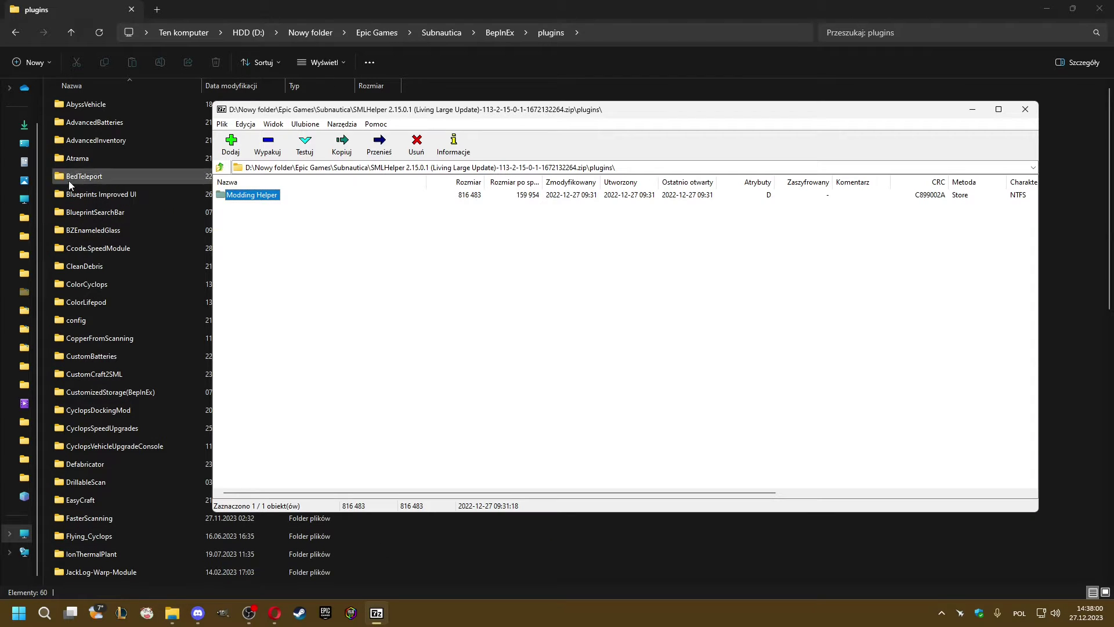
{"action": "scroll", "coordinate": [143, 414], "scroll_direction": "down", "scroll_amount": 7}
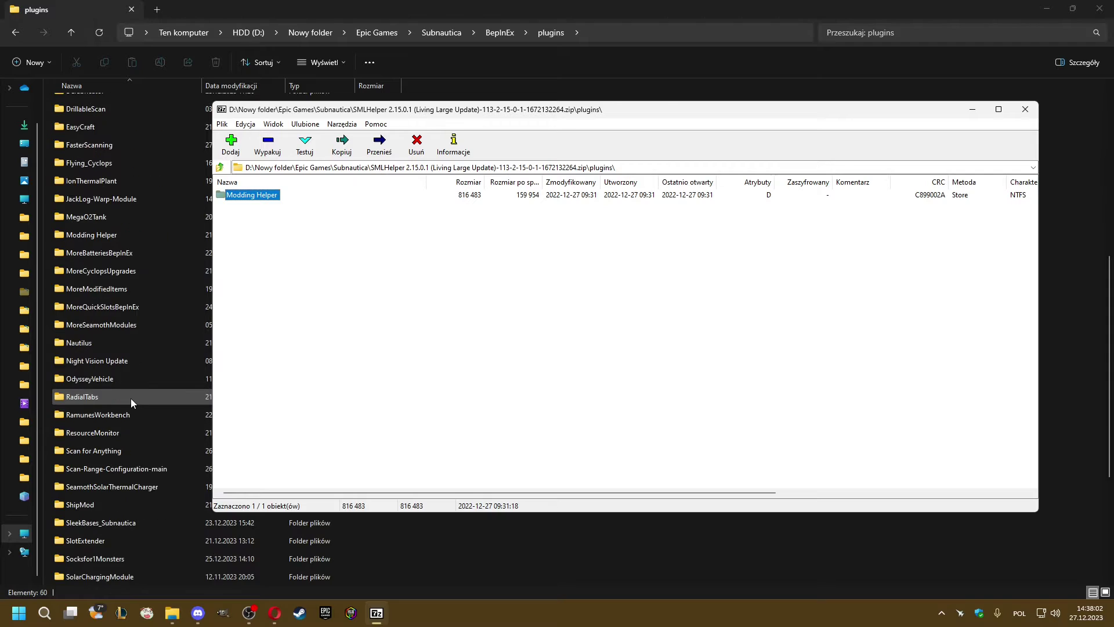
{"action": "scroll", "coordinate": [131, 398], "scroll_direction": "down", "scroll_amount": 4}
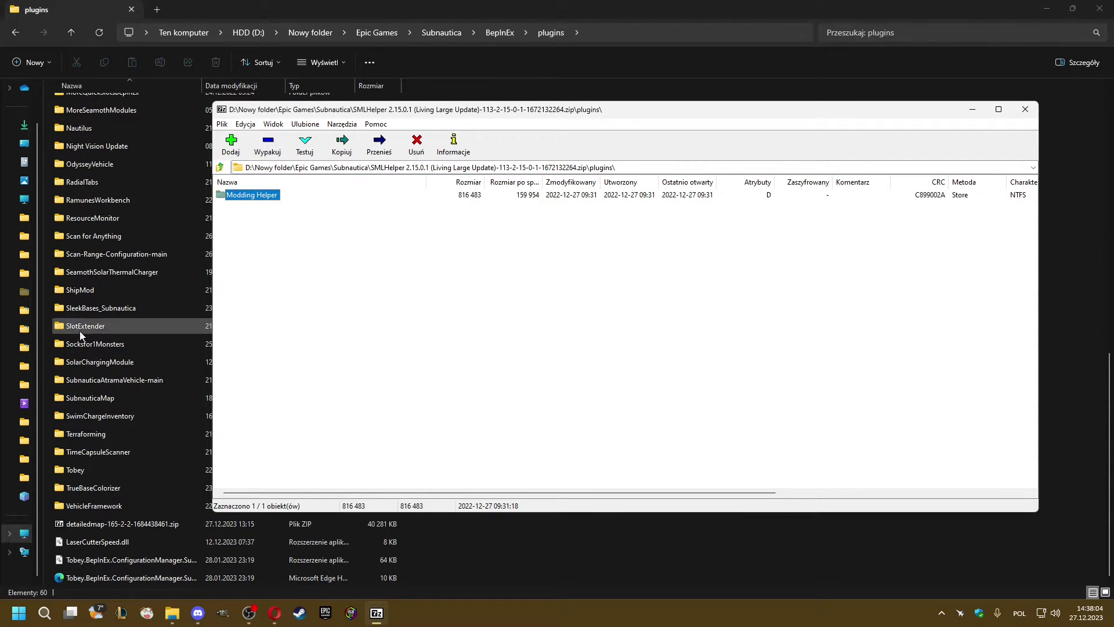
{"action": "scroll", "coordinate": [80, 336], "scroll_direction": "up", "scroll_amount": 2}
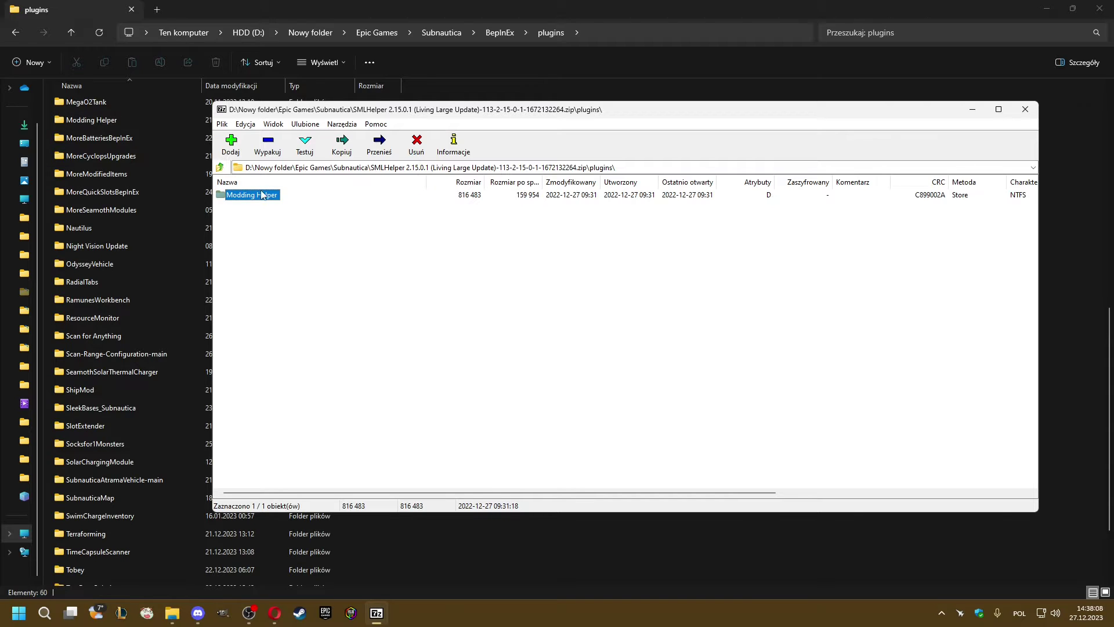
{"action": "left_click_drag", "start_coordinate": [260, 110], "coordinate": [443, 129]}
{"action": "scroll", "coordinate": [347, 210], "scroll_direction": "up", "scroll_amount": 7}
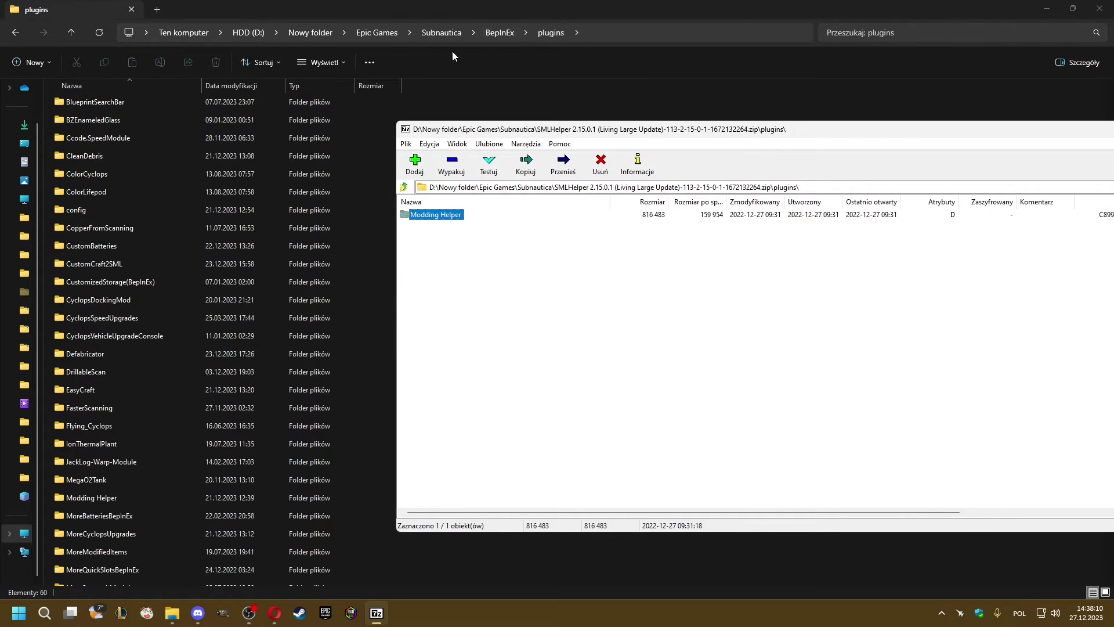
{"action": "scroll", "coordinate": [212, 284], "scroll_direction": "up", "scroll_amount": 2}
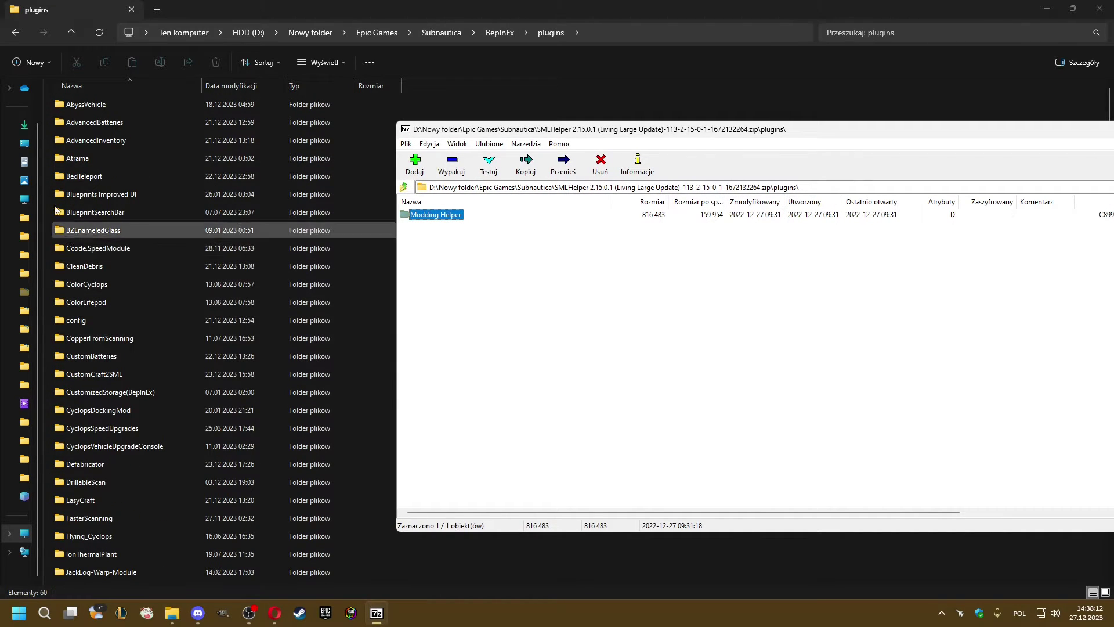
Return to the Subnautica game folder and close the SMLHelper archive
{"action": "left_click", "coordinate": [15, 32]}
{"action": "left_click", "coordinate": [15, 32]}
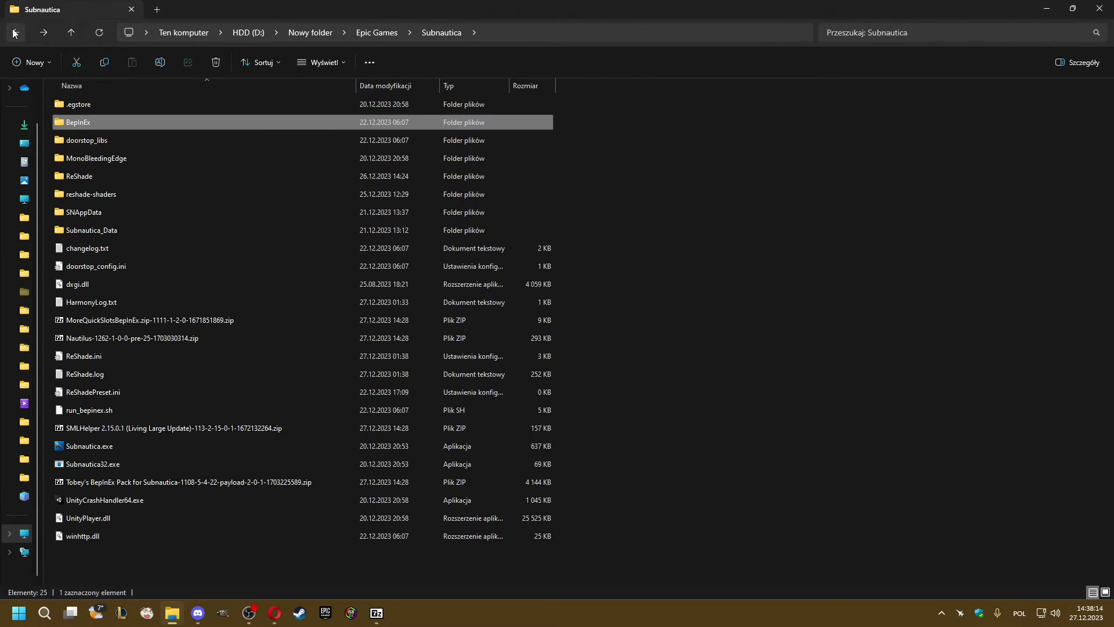
{"action": "left_click", "coordinate": [428, 515]}
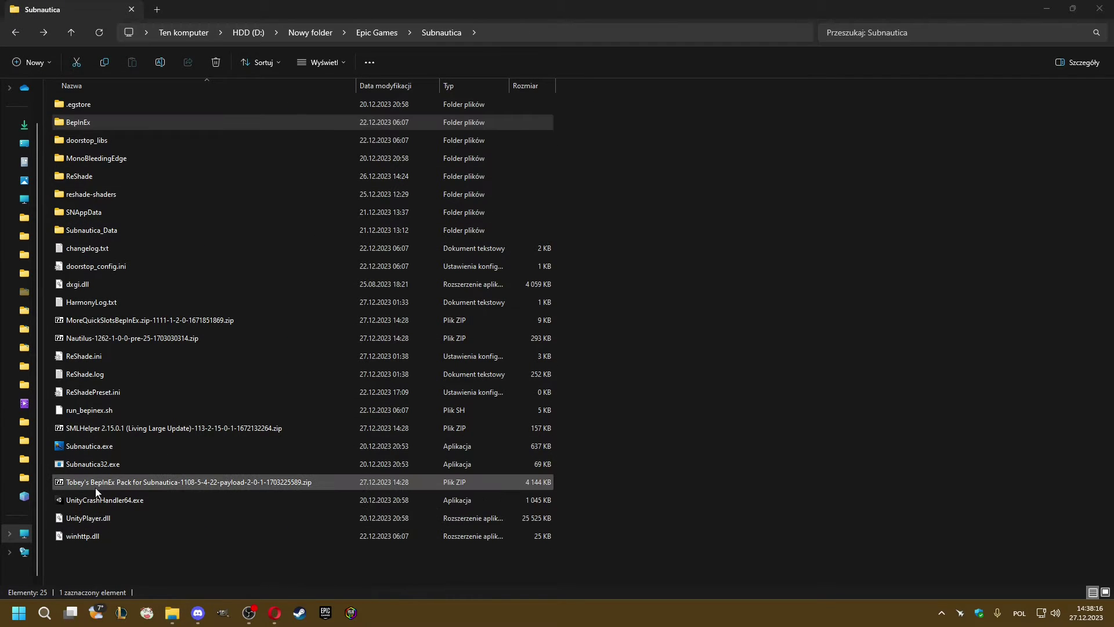
Open the Nautilus archive and display it alongside the game's BepInEx plugins folder
{"action": "left_click", "coordinate": [99, 343]}
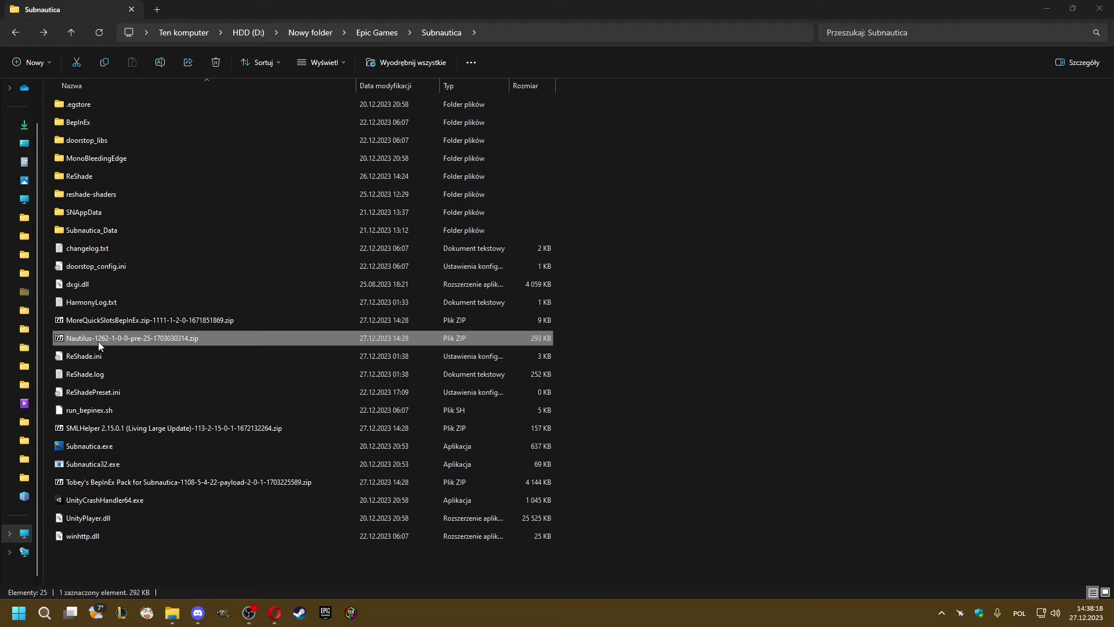
{"action": "double_click", "coordinate": [99, 341]}
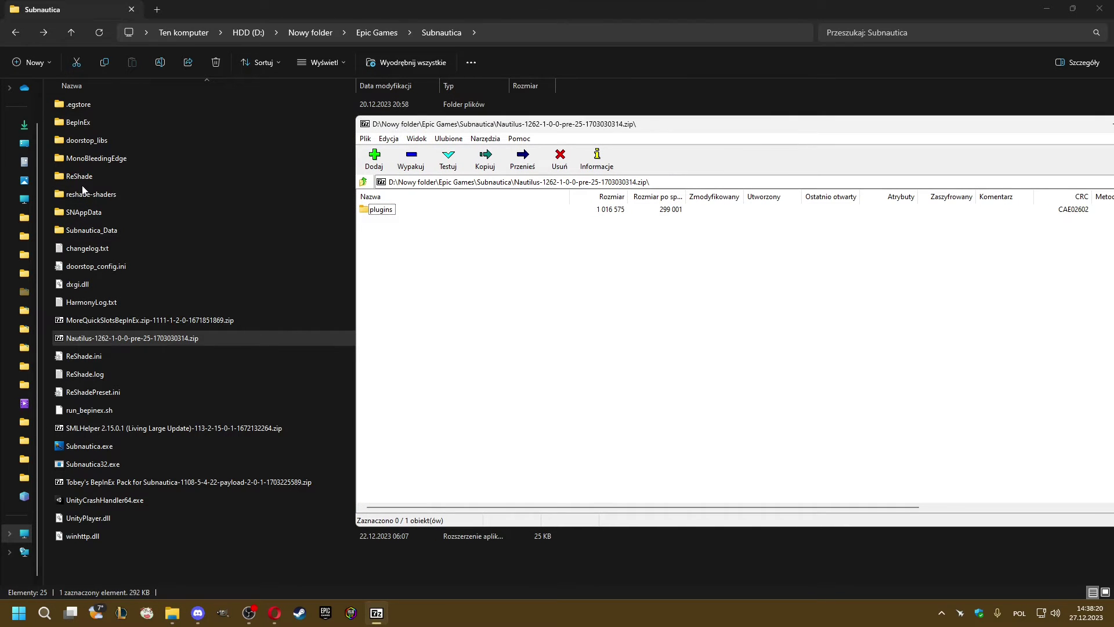
{"action": "double_click", "coordinate": [77, 122]}
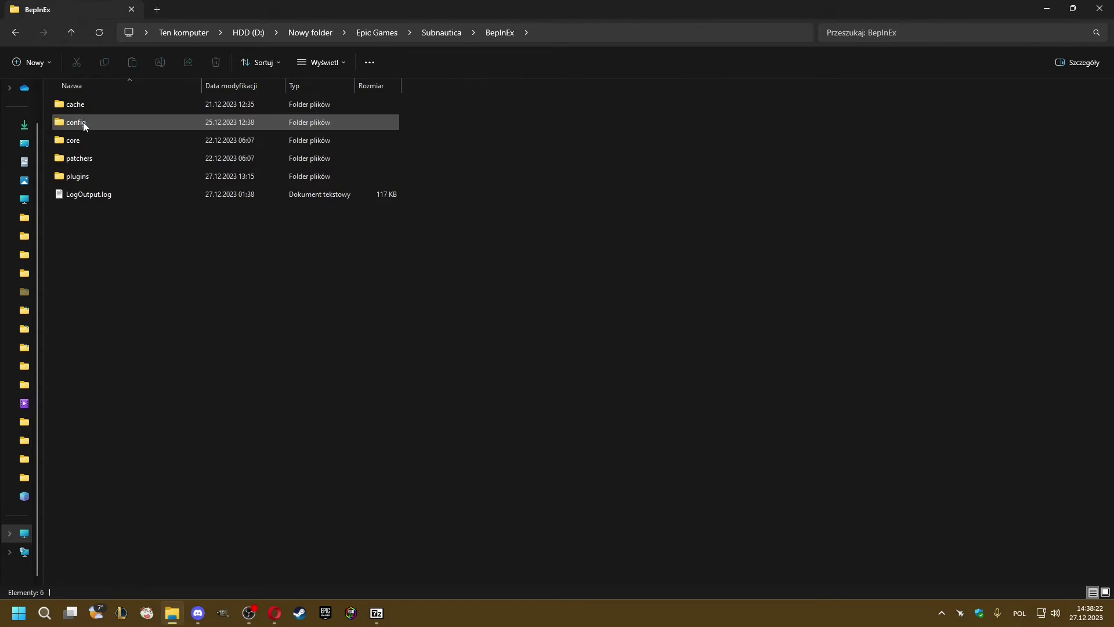
{"action": "double_click", "coordinate": [80, 180]}
{"action": "left_click", "coordinate": [377, 613]}
Select the Nautilus folder inside the archive's plugins folder and look for its counterpart among the game's installed plugins
{"action": "left_click", "coordinate": [387, 215]}
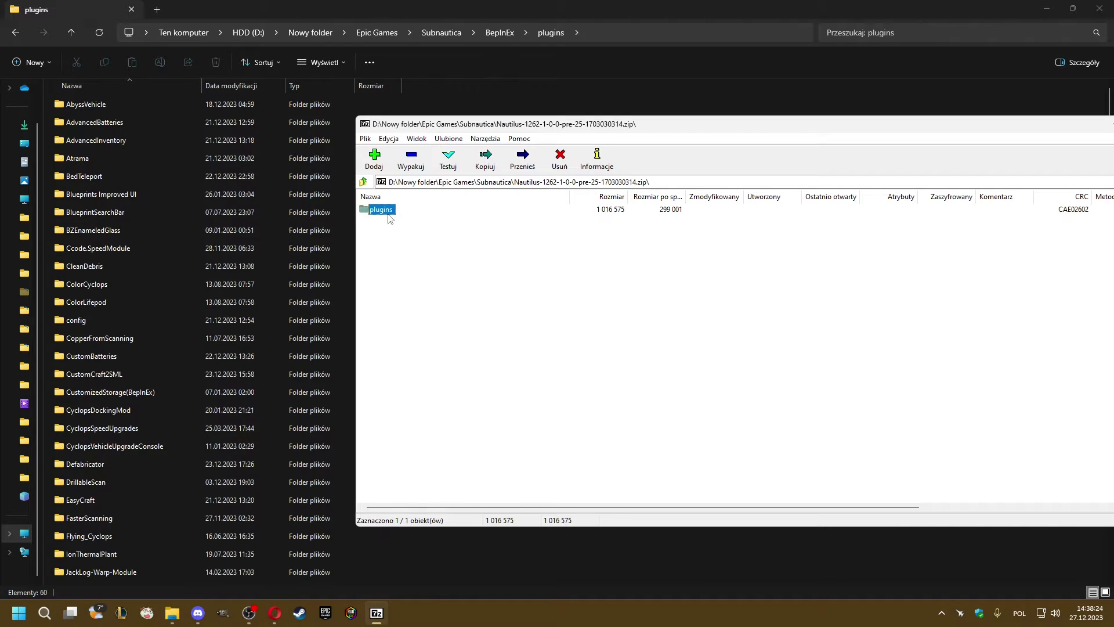
{"action": "double_click", "coordinate": [380, 214]}
{"action": "left_click", "coordinate": [375, 212]}
{"action": "scroll", "coordinate": [160, 402], "scroll_direction": "down", "scroll_amount": 8}
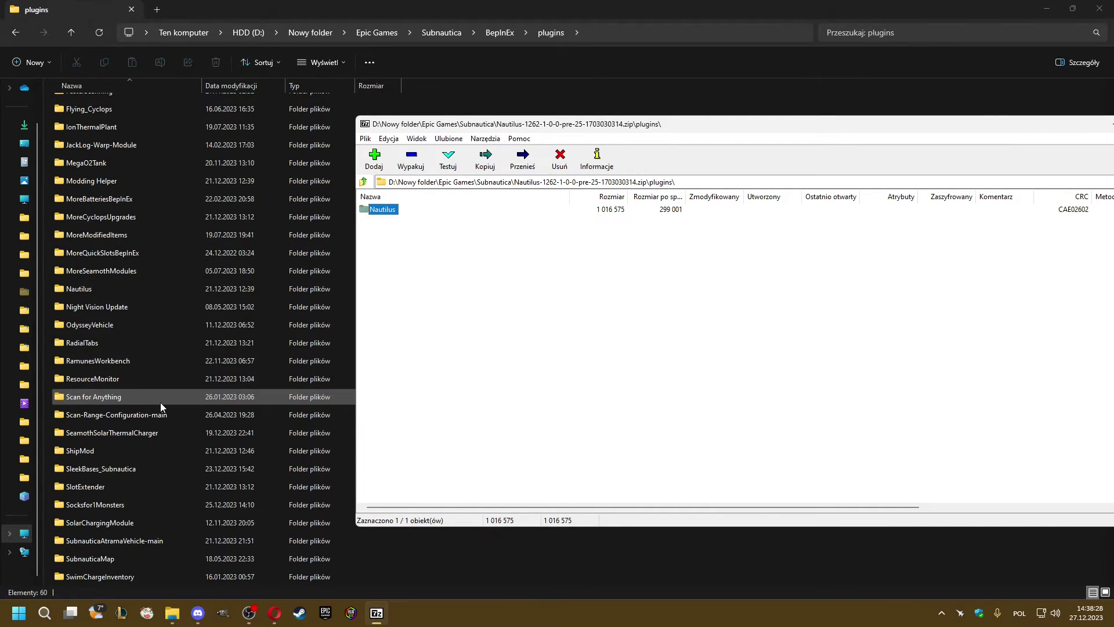
{"action": "scroll", "coordinate": [160, 402], "scroll_direction": "up", "scroll_amount": 4}
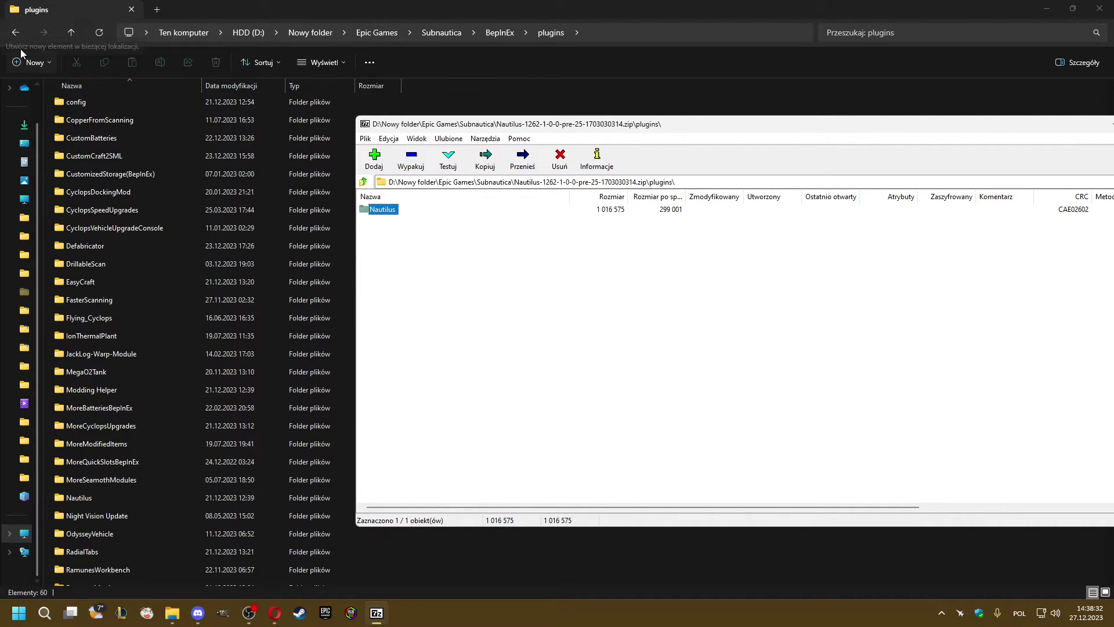
Return to the Subnautica game folder, open the MoreQuickSlotsBepInEx archive and inspect the mod folder inside its plugins folder
{"action": "left_click", "coordinate": [16, 32]}
{"action": "left_click", "coordinate": [16, 32]}
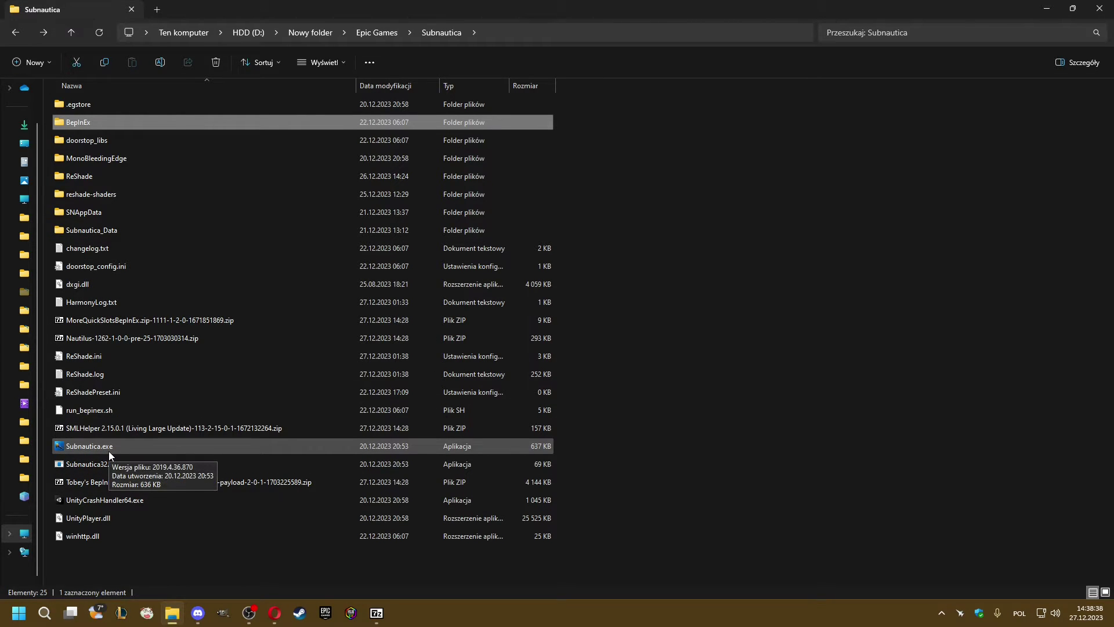
{"action": "left_click", "coordinate": [125, 321]}
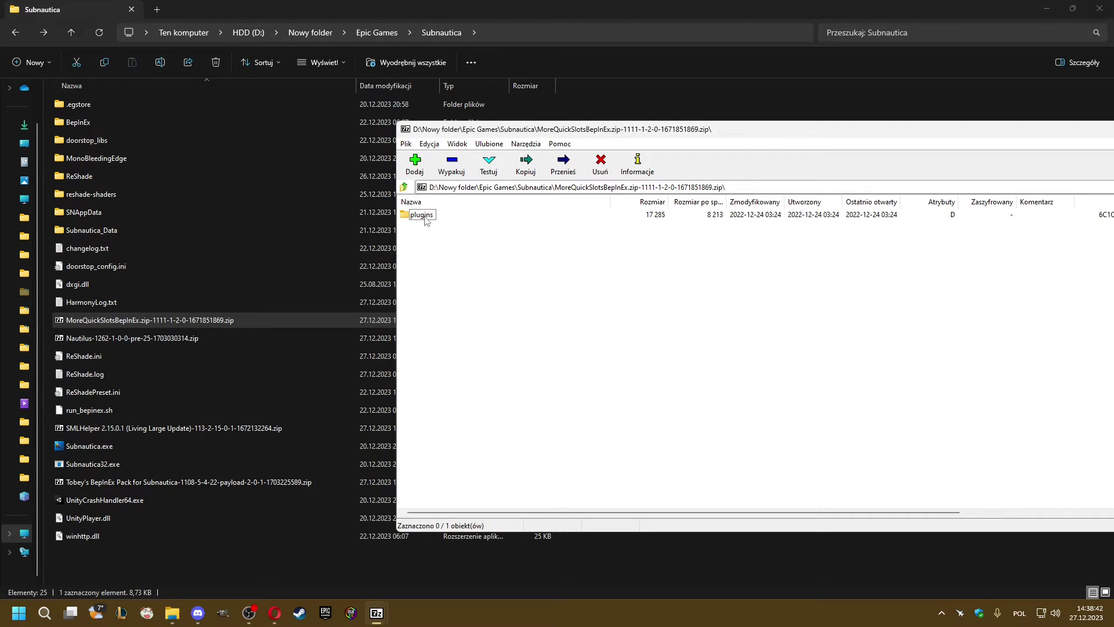
{"action": "double_click", "coordinate": [422, 215]}
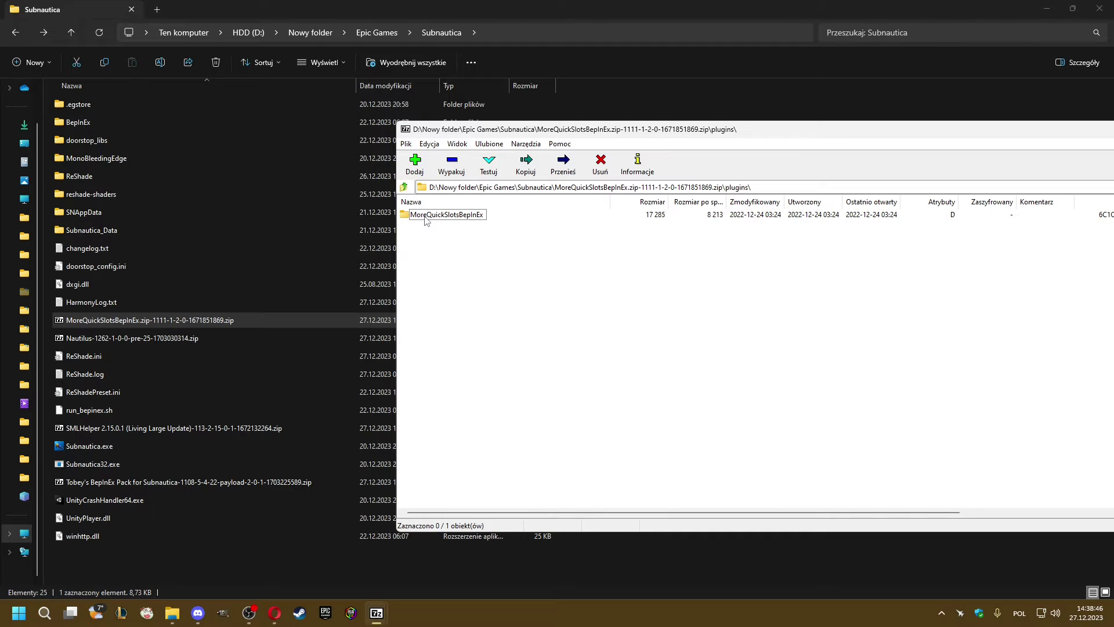
{"action": "double_click", "coordinate": [426, 214]}
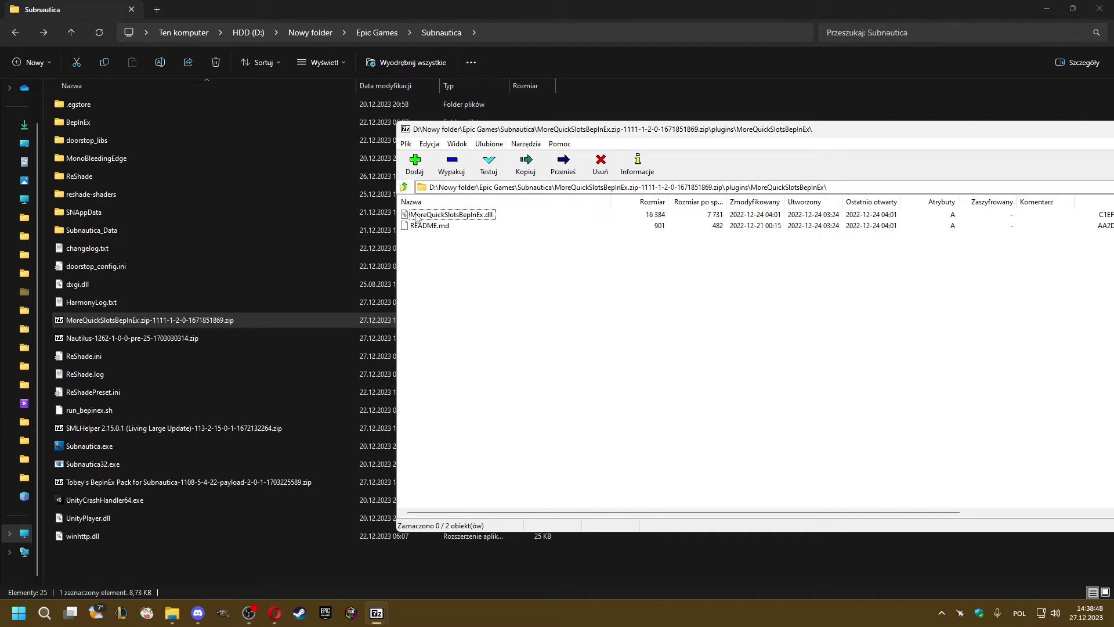
{"action": "left_click", "coordinate": [404, 188]}
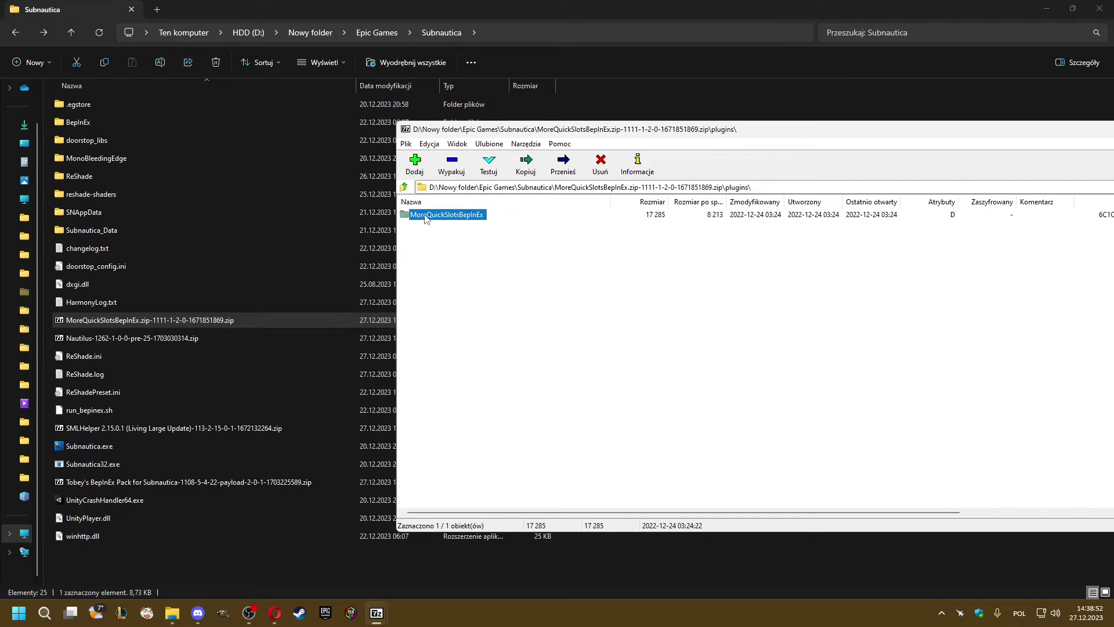
Show the game's BepInEx plugins folder beside the MoreQuickSlotsBepInEx archive, look for the matching mod folder, and close the archive
{"action": "double_click", "coordinate": [96, 118]}
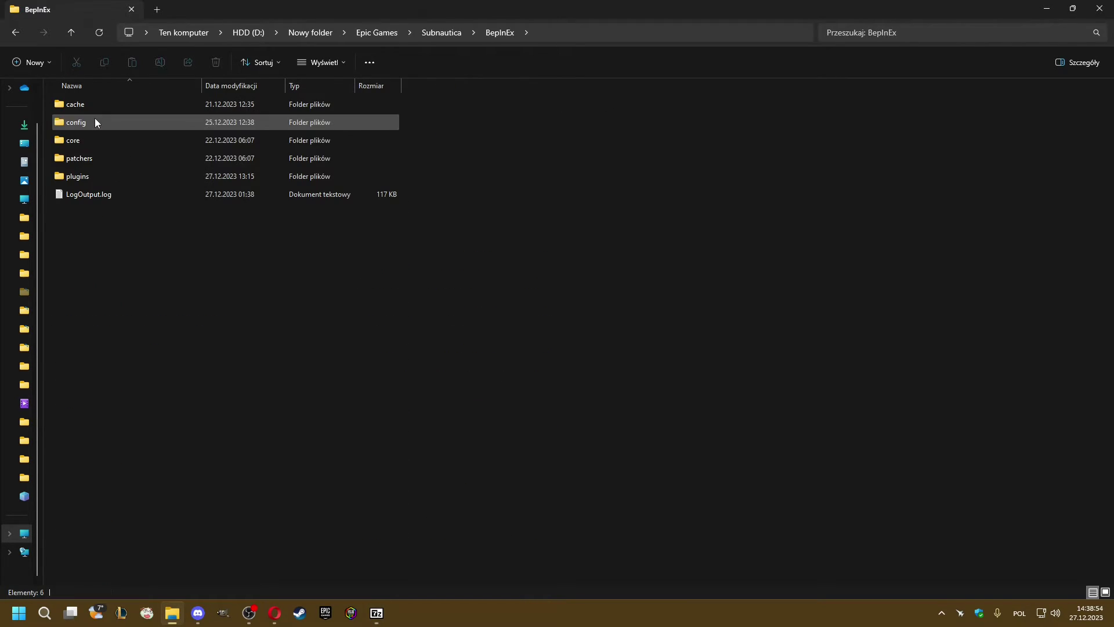
{"action": "double_click", "coordinate": [82, 174]}
{"action": "mouse_move", "coordinate": [386, 595]}
{"action": "left_click", "coordinate": [418, 551]}
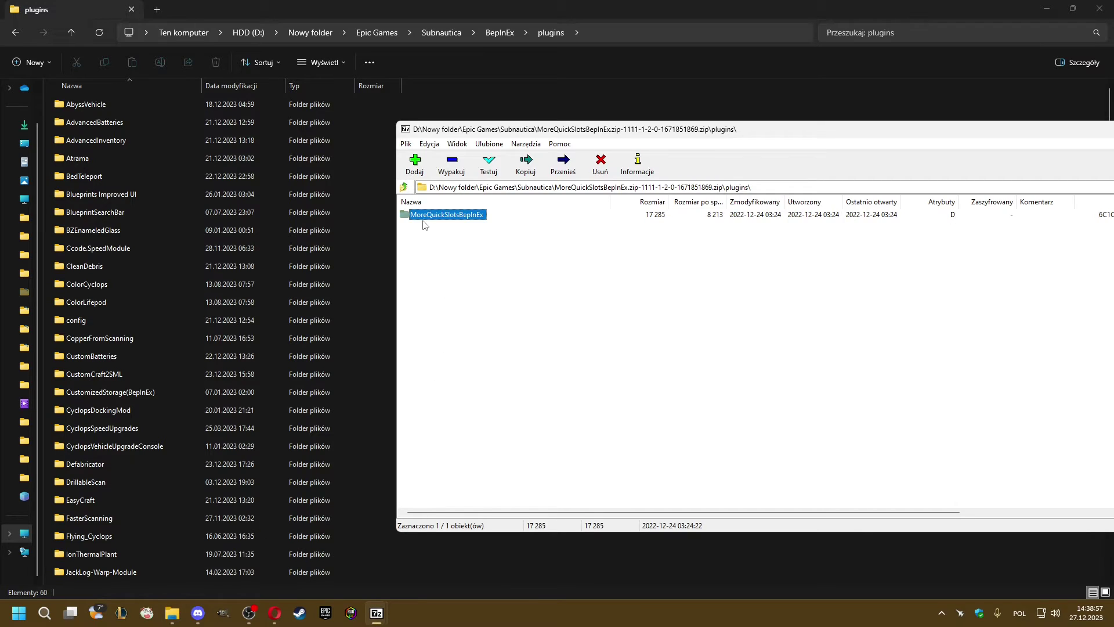
{"action": "scroll", "coordinate": [173, 391], "scroll_direction": "down", "scroll_amount": 8}
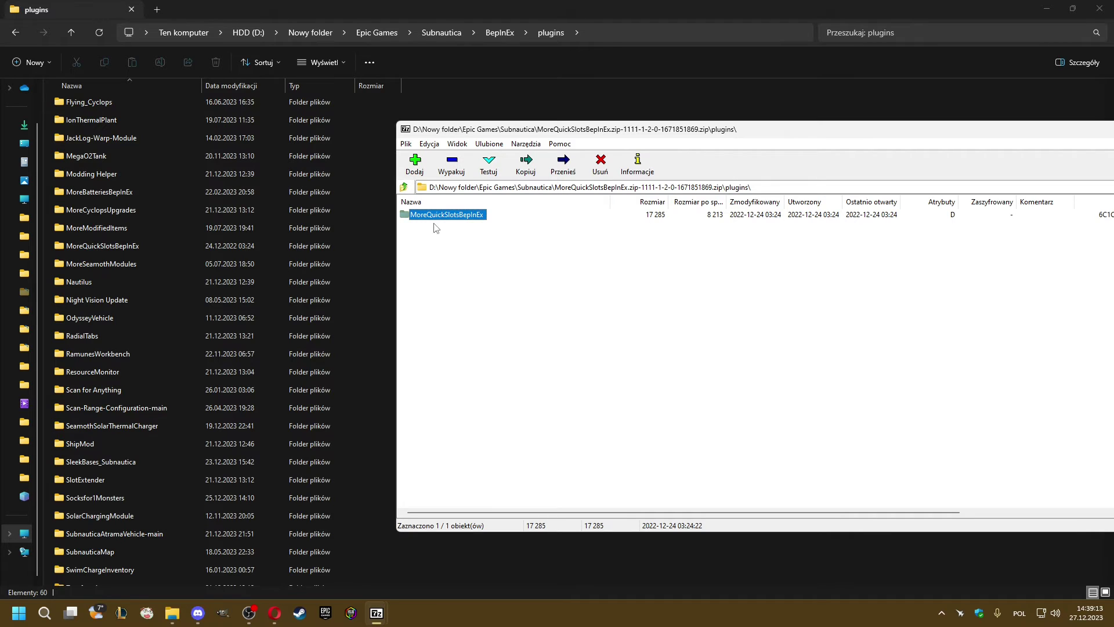
{"action": "scroll", "coordinate": [273, 187], "scroll_direction": "up", "scroll_amount": 8}
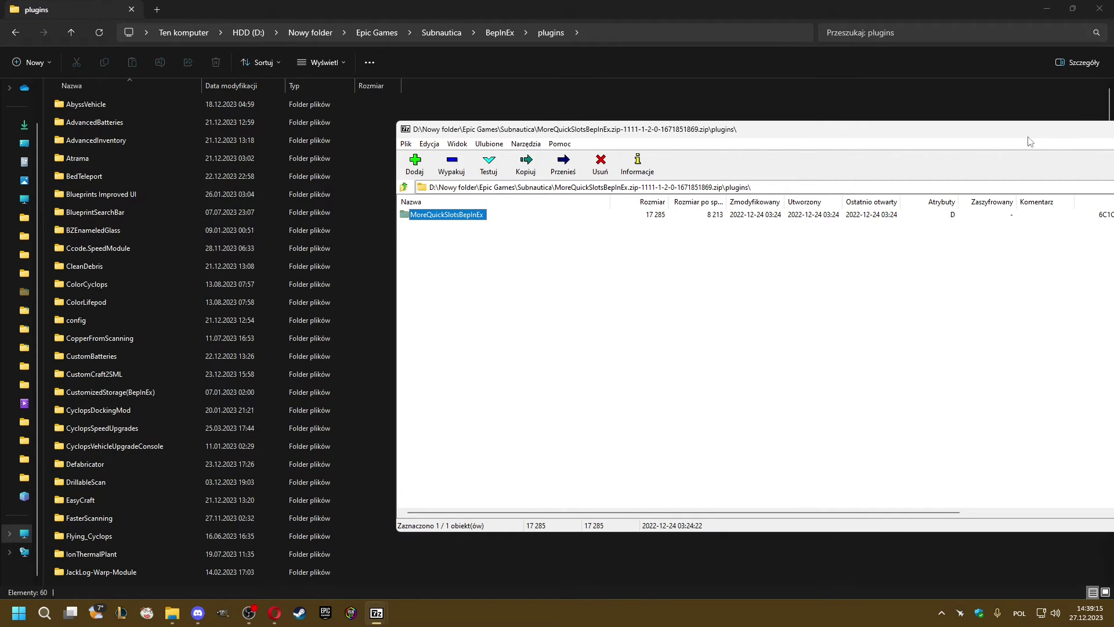
{"action": "left_click", "coordinate": [1060, 129]}
Highlight the installed mods in the plugins folder, then check the contents of detailedmap-165-2-2-1684438461.zip and close it
{"action": "left_click_drag", "start_coordinate": [424, 111], "coordinate": [98, 565]}
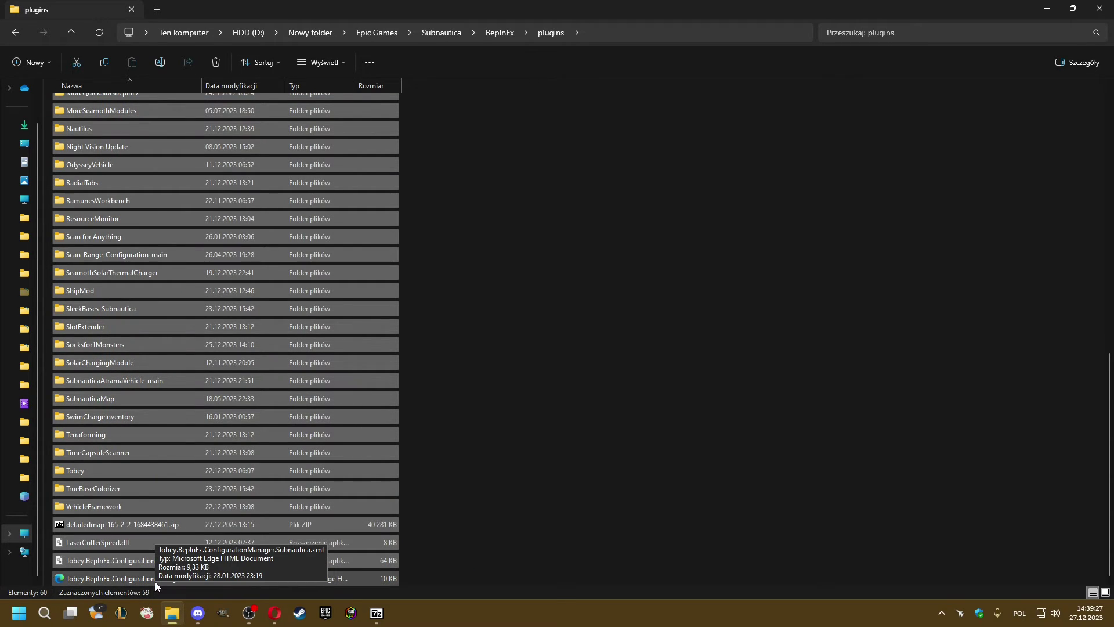
{"action": "left_click", "coordinate": [108, 528]}
{"action": "double_click", "coordinate": [110, 524]}
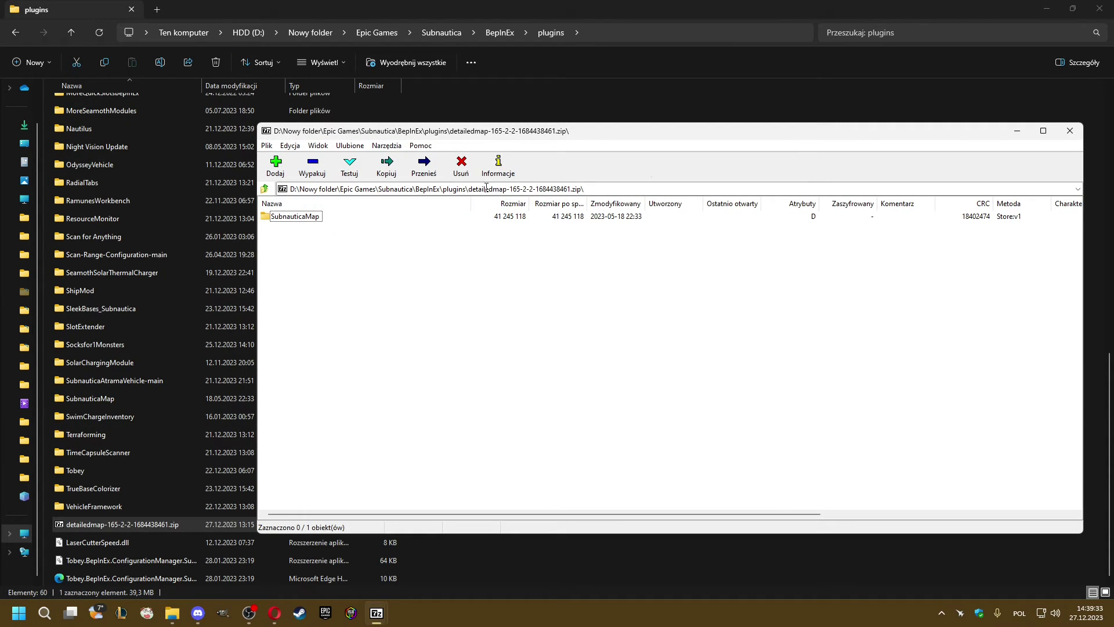
{"action": "left_click", "coordinate": [1069, 131]}
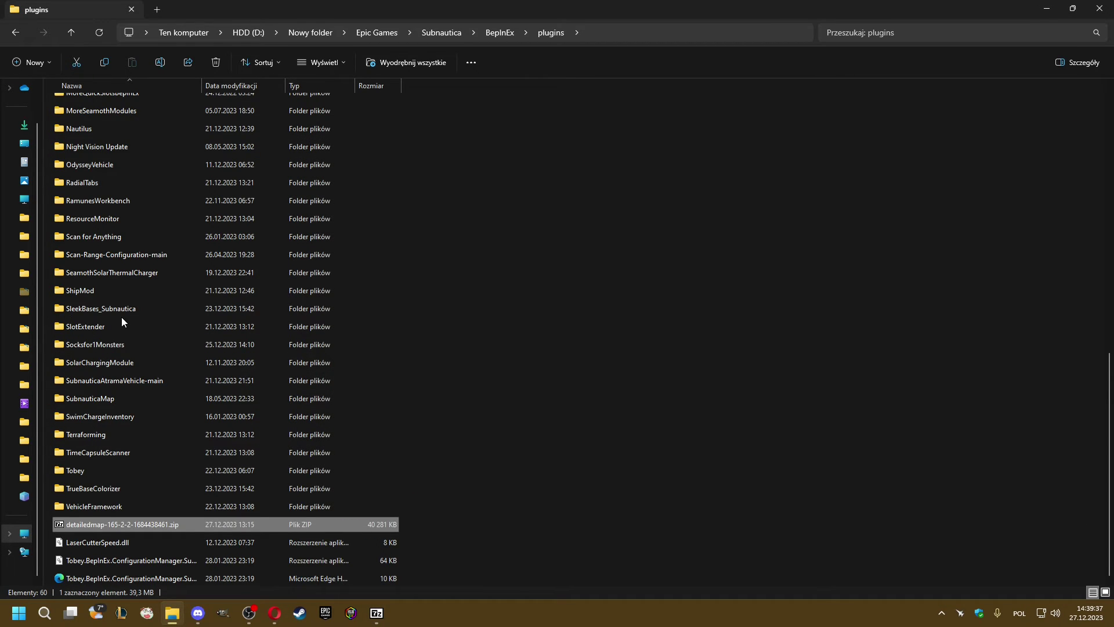
Go back to the Subnautica game folder and briefly view the contents of Tobey's BepInEx Pack archive
{"action": "scroll", "coordinate": [122, 318], "scroll_direction": "up", "scroll_amount": 10}
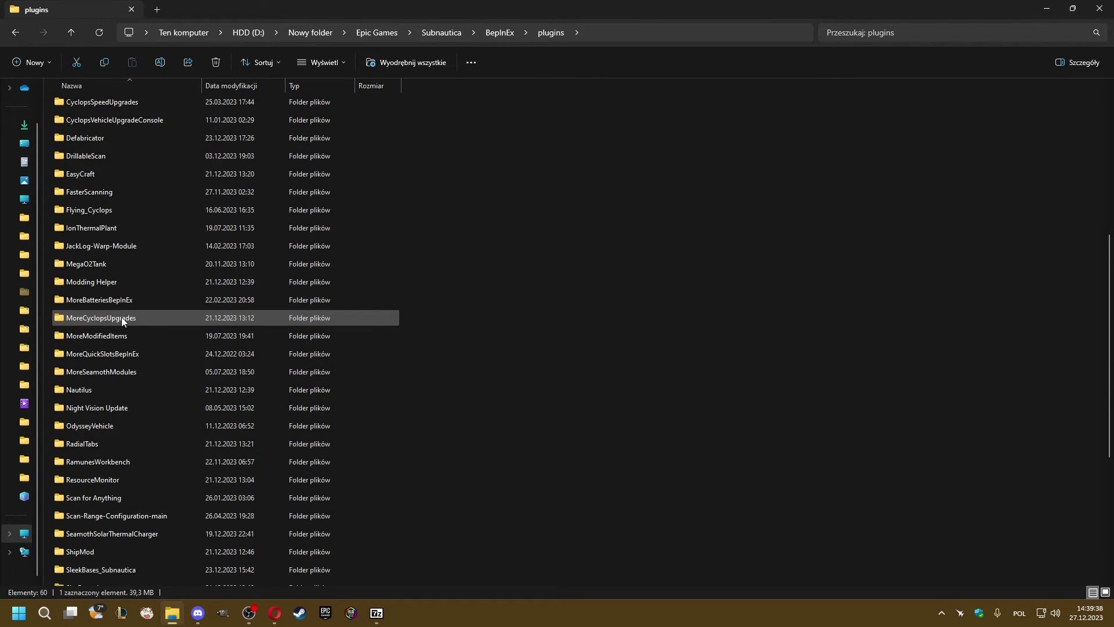
{"action": "left_click", "coordinate": [16, 33]}
{"action": "left_click", "coordinate": [71, 32]}
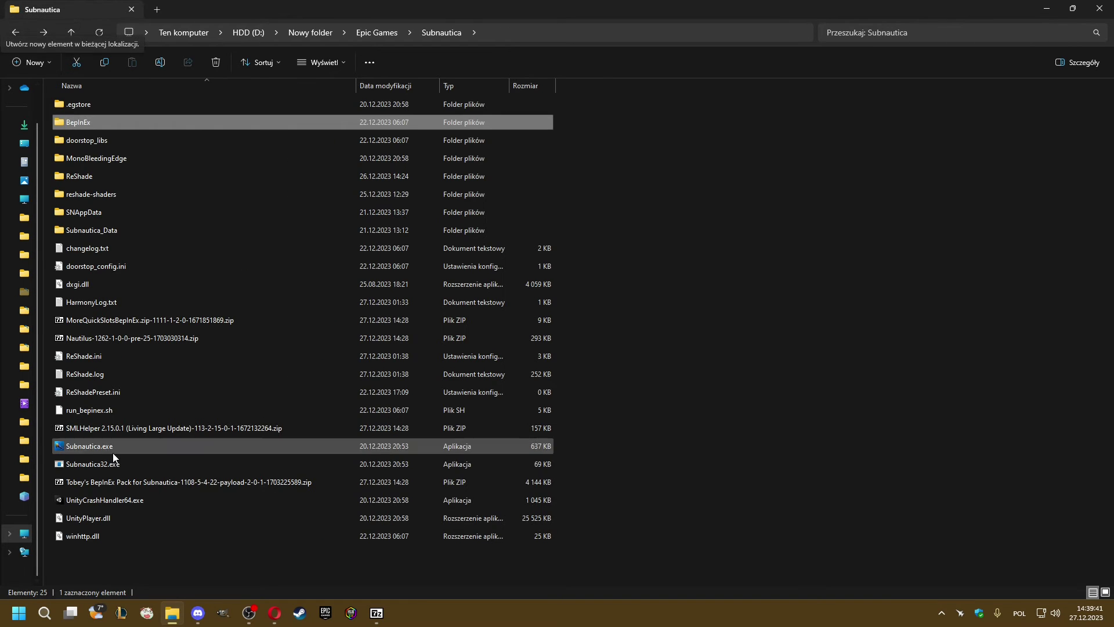
{"action": "left_click", "coordinate": [104, 489]}
{"action": "left_click", "coordinate": [1069, 131]}
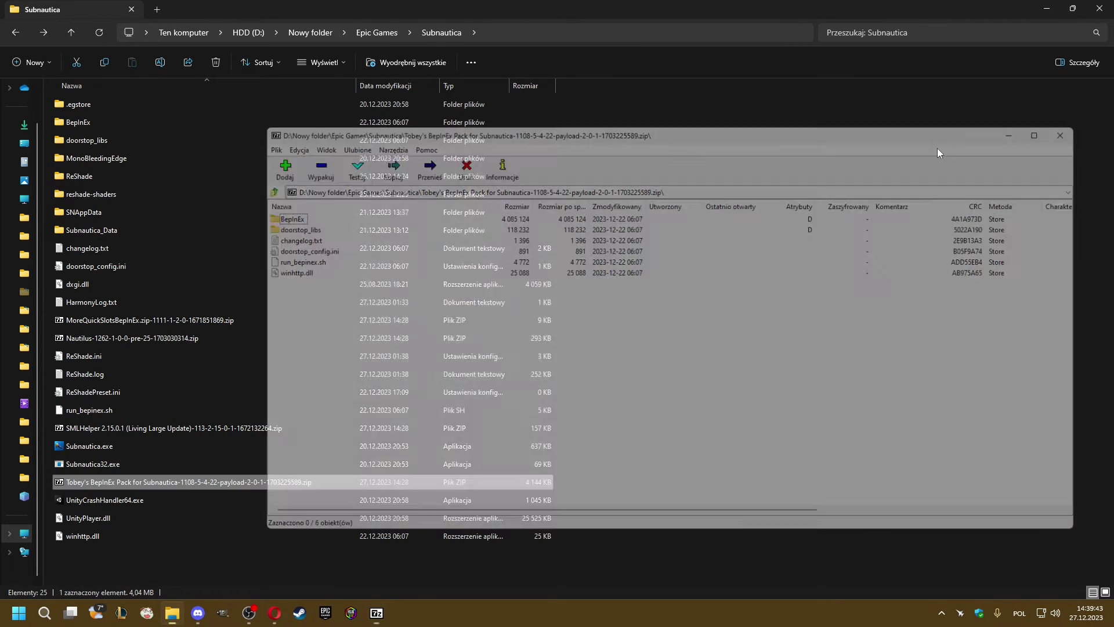
Open the SMLHelper 2.15.0.1 archive, inspect the Modding Helper folder inside plugins, and close the archive
{"action": "double_click", "coordinate": [115, 426]}
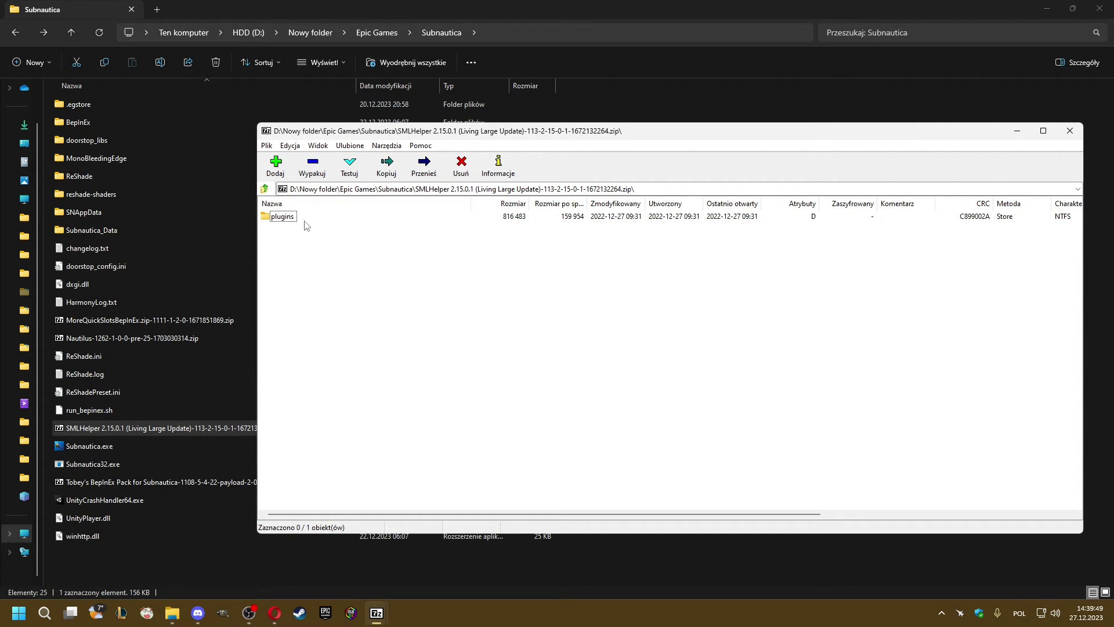
{"action": "double_click", "coordinate": [282, 218]}
{"action": "double_click", "coordinate": [284, 217]}
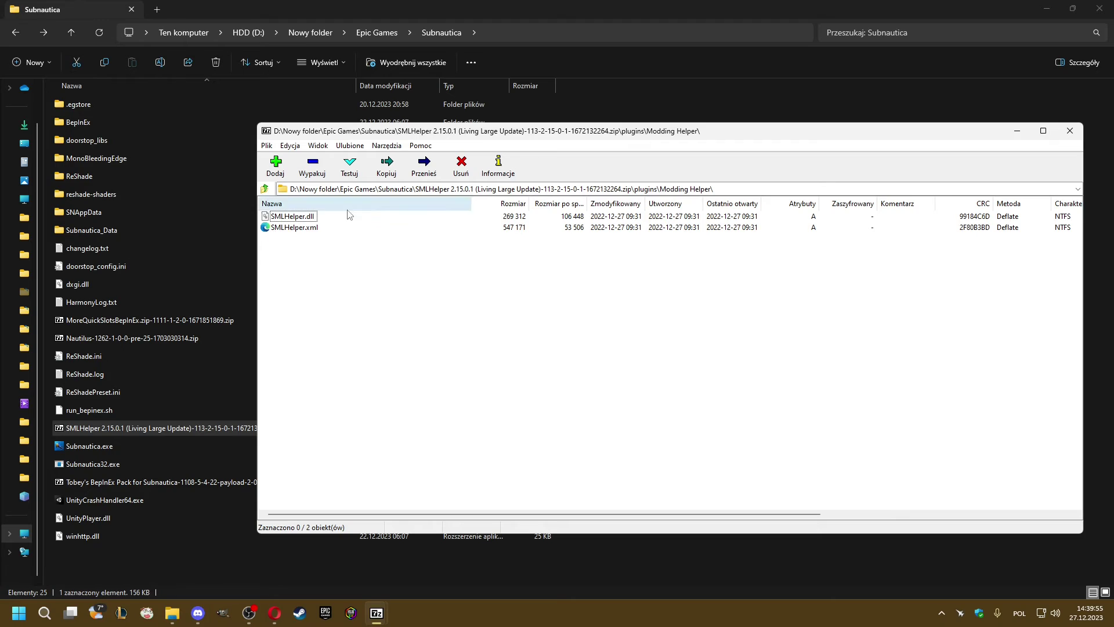
{"action": "left_click", "coordinate": [265, 188]}
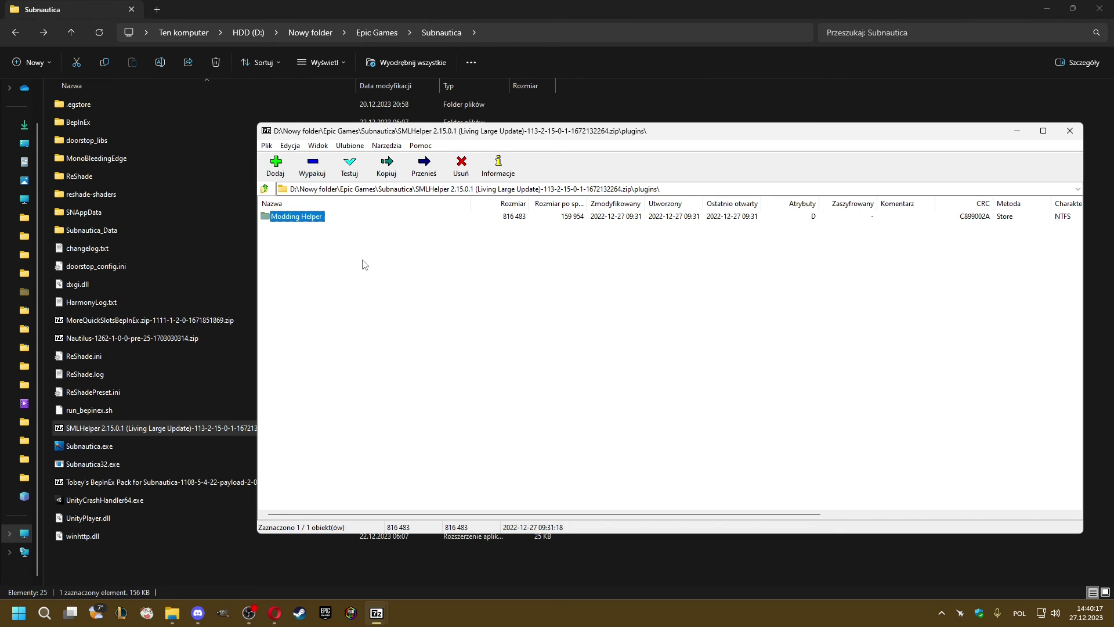
{"action": "left_click", "coordinate": [1069, 131]}
Open the plugins folder inside BepInEx and browse through the full list of installed mods
{"action": "double_click", "coordinate": [78, 123]}
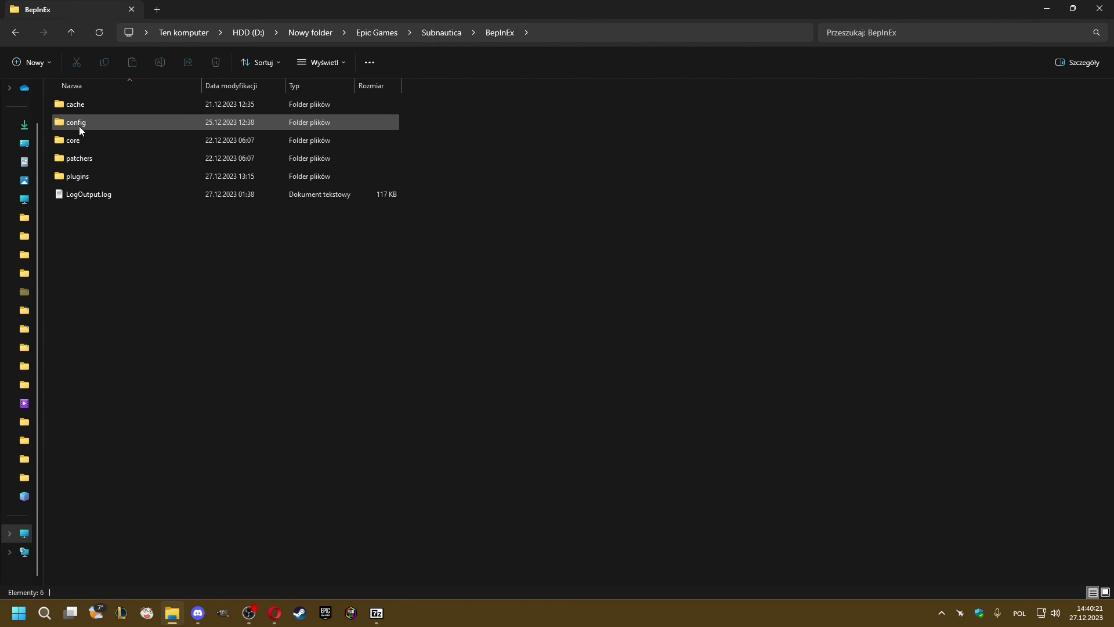
{"action": "double_click", "coordinate": [96, 173]}
{"action": "scroll", "coordinate": [131, 327], "scroll_direction": "down", "scroll_amount": 10}
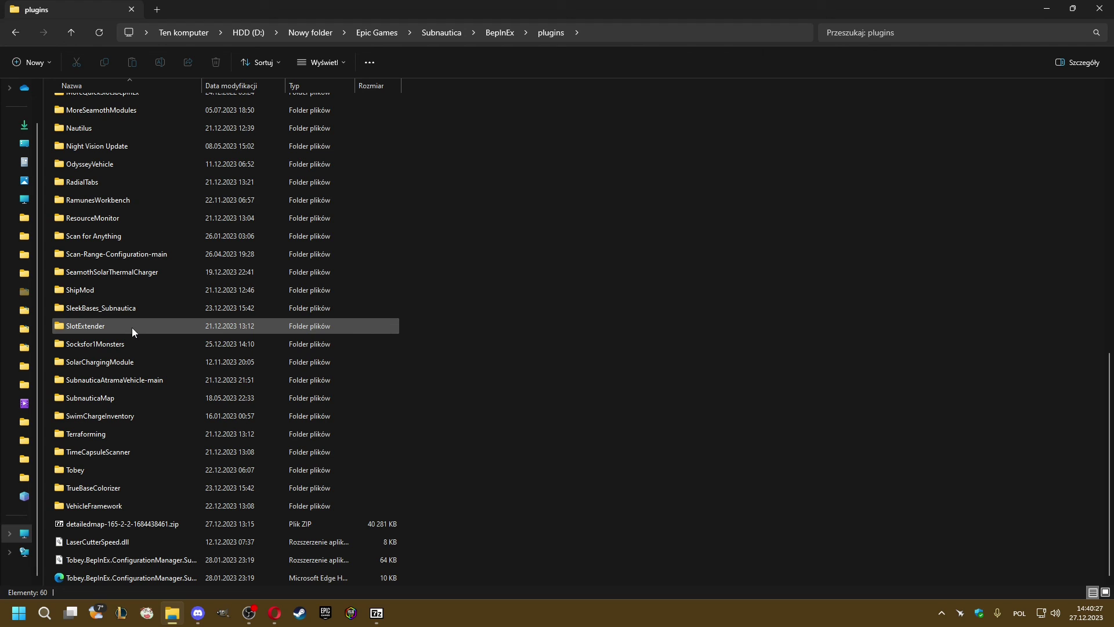
{"action": "scroll", "coordinate": [131, 328], "scroll_direction": "up", "scroll_amount": 10}
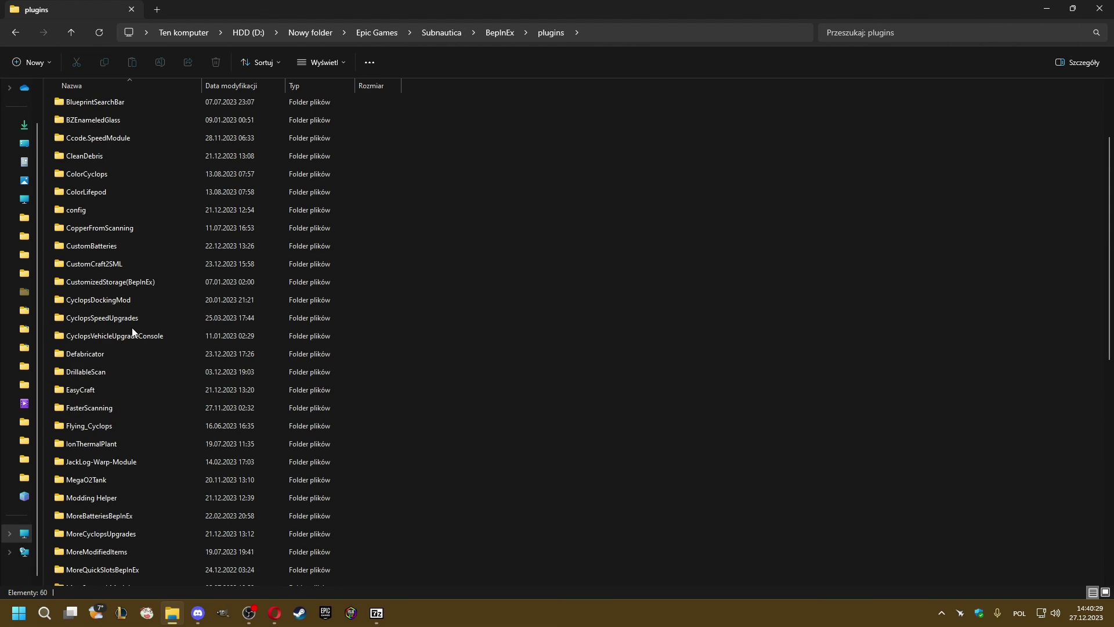